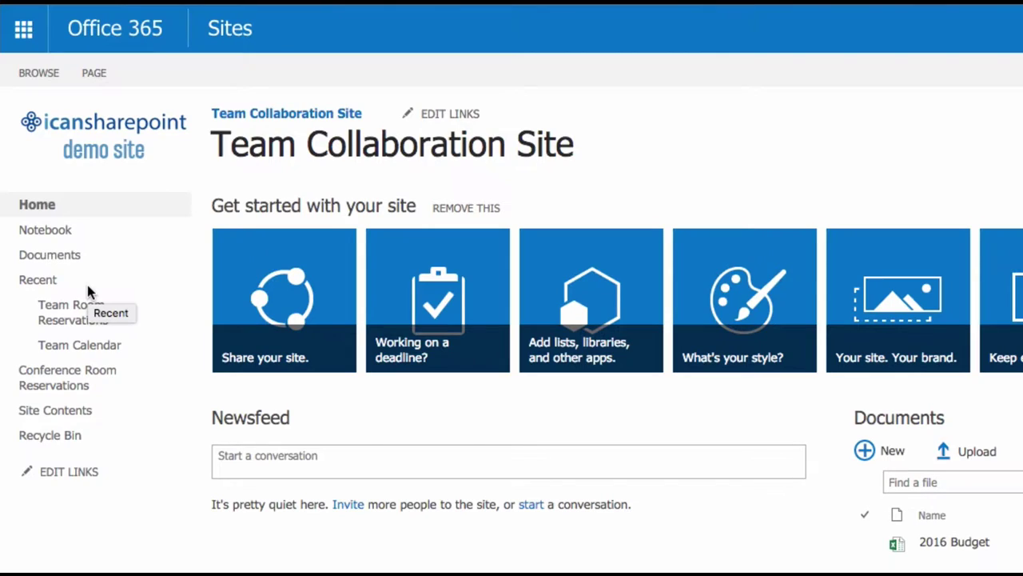
Step: Open the Conference Room Reservations calendar from the site's contents
left_click(66, 409)
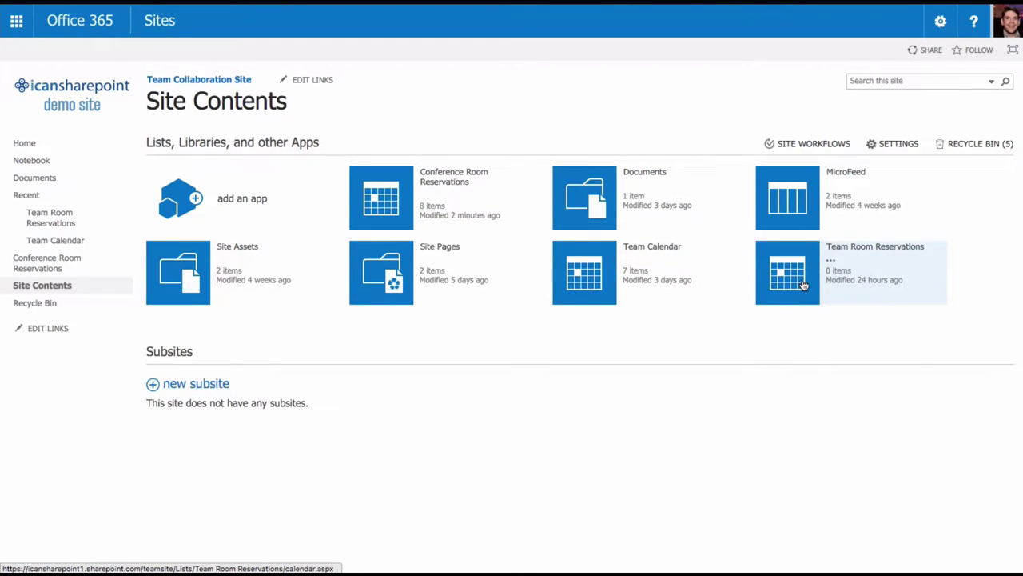
left_click(440, 176)
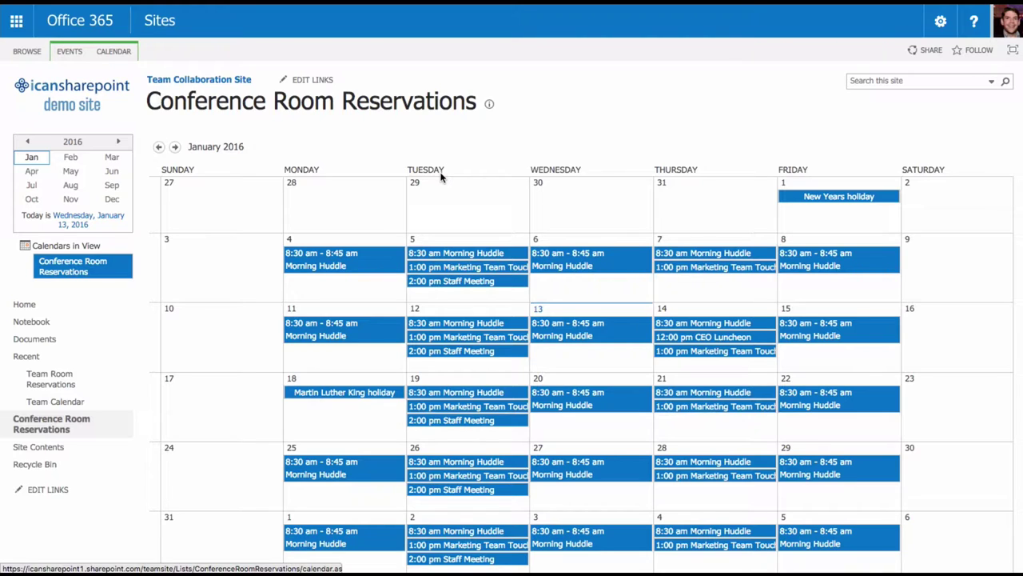
mouse_move(612, 286)
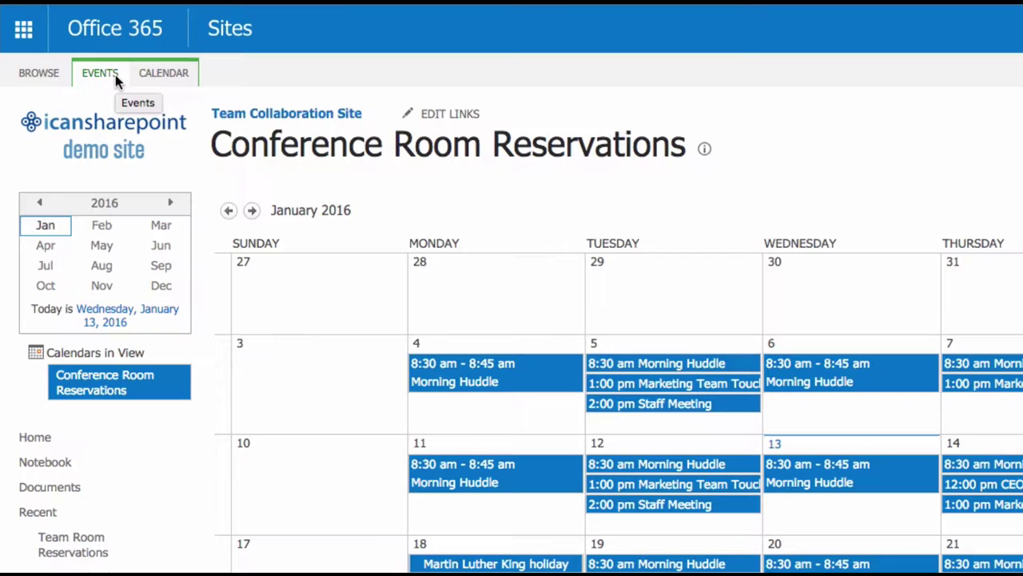
Step: Create a new calendar event titled "New hire luncheon" with the location "Conference Room"
left_click(115, 78)
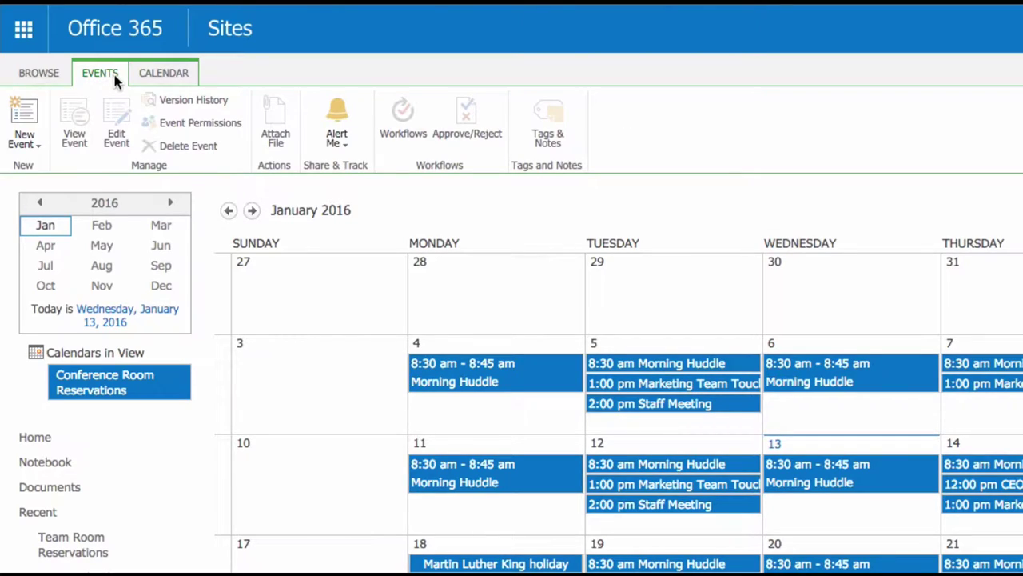
left_click(30, 111)
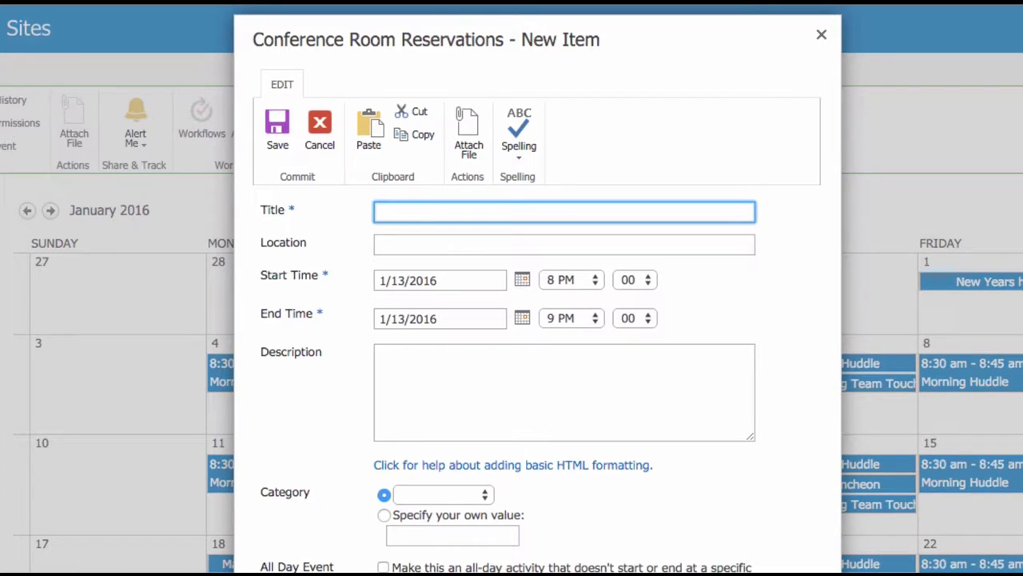
type("New hire luncheon")
left_click(380, 245)
type("Conference Room")
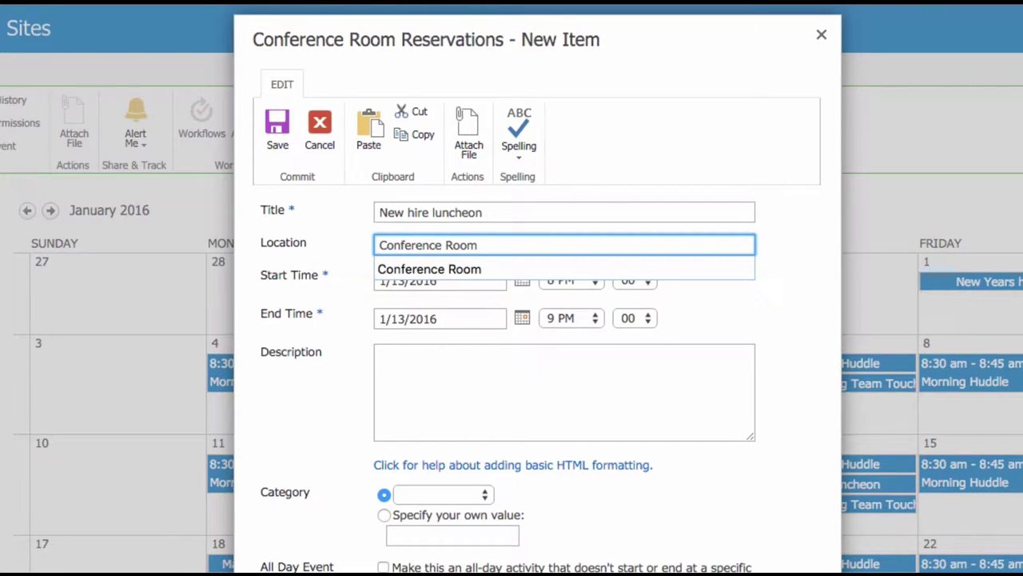
left_click(360, 295)
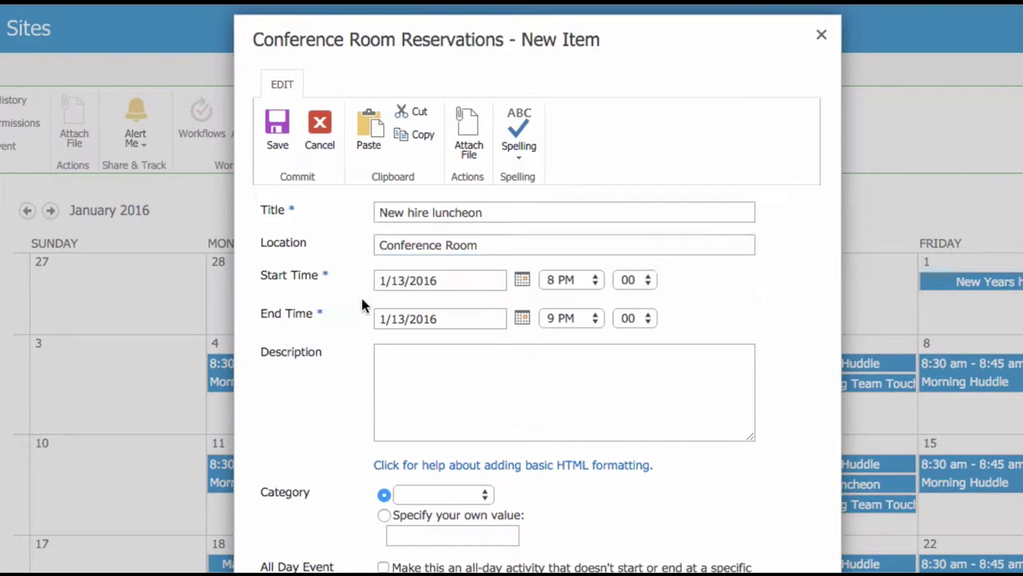
Step: Schedule the luncheon to start and end on 1/25/2016, with a start time of 12 PM
left_click(522, 284)
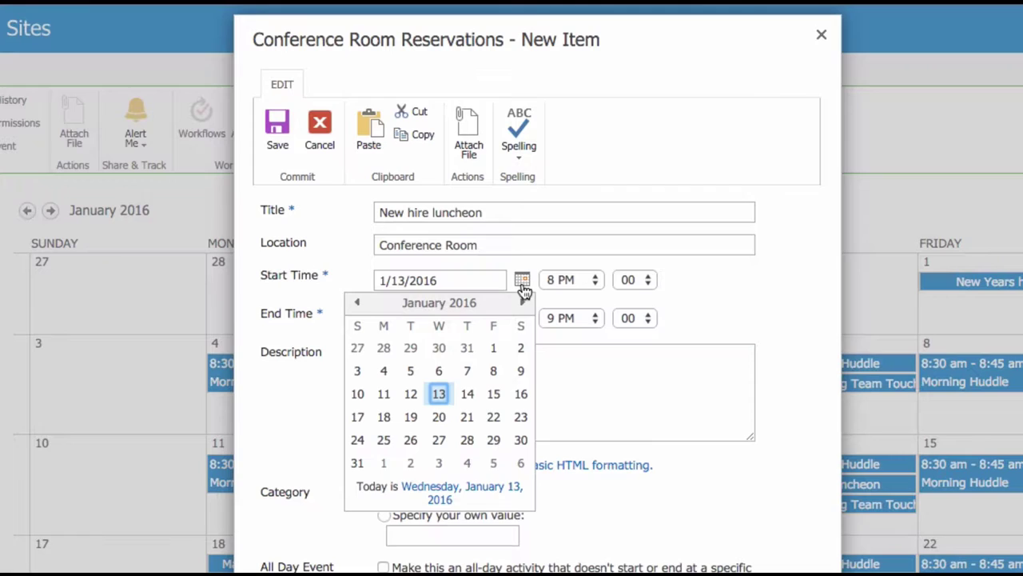
left_click(383, 440)
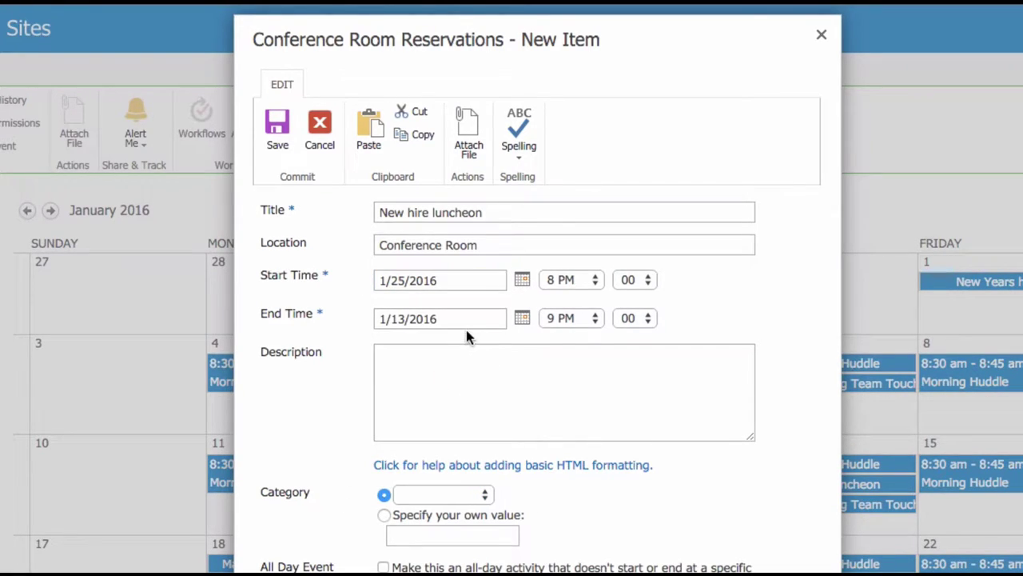
left_click(522, 317)
left_click(386, 478)
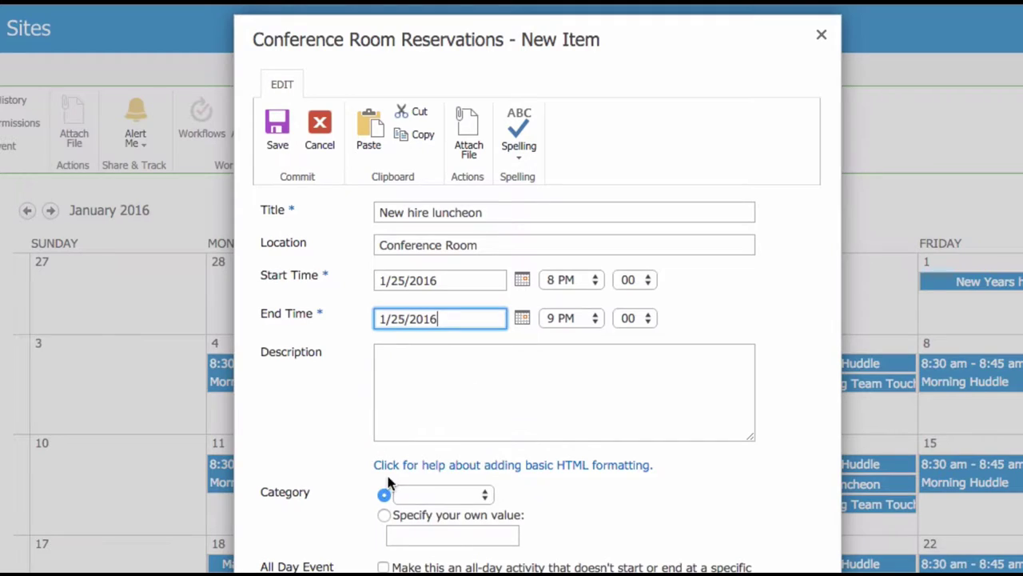
left_click(572, 281)
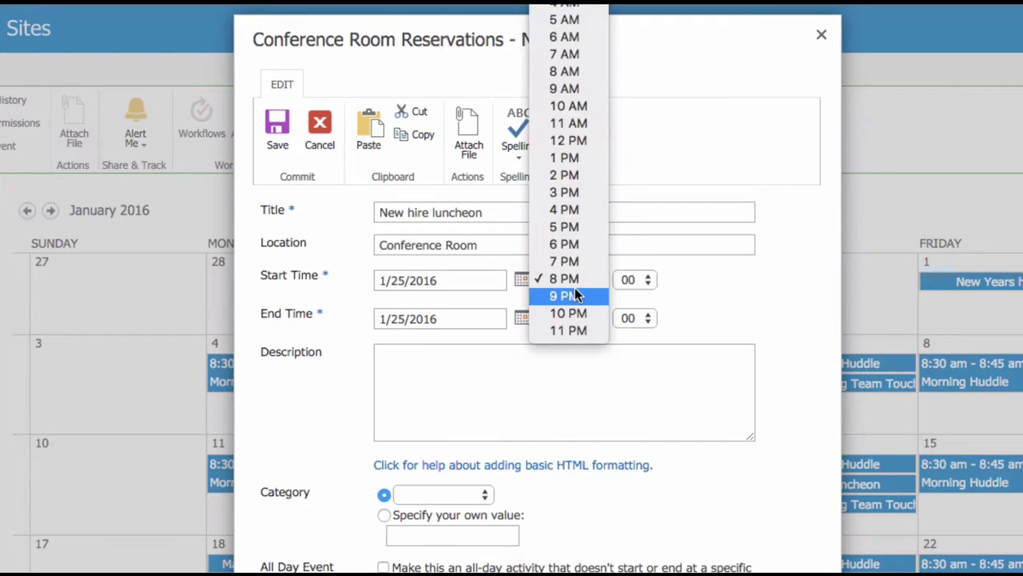
left_click(570, 144)
Step: Enter the event description "Let's welcome all the new folks to the office!"
left_click(480, 378)
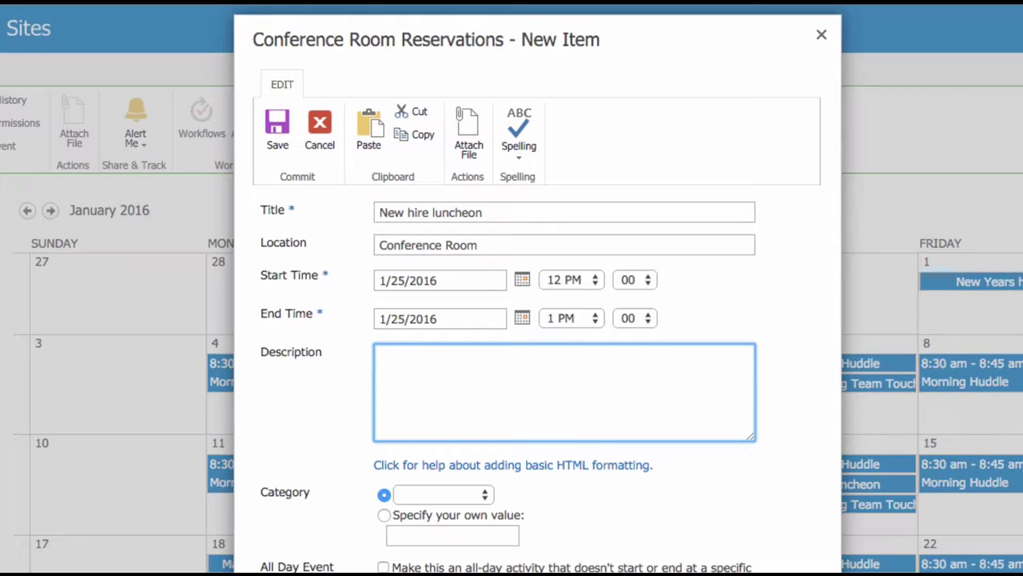
type("Let's welcome all the ")
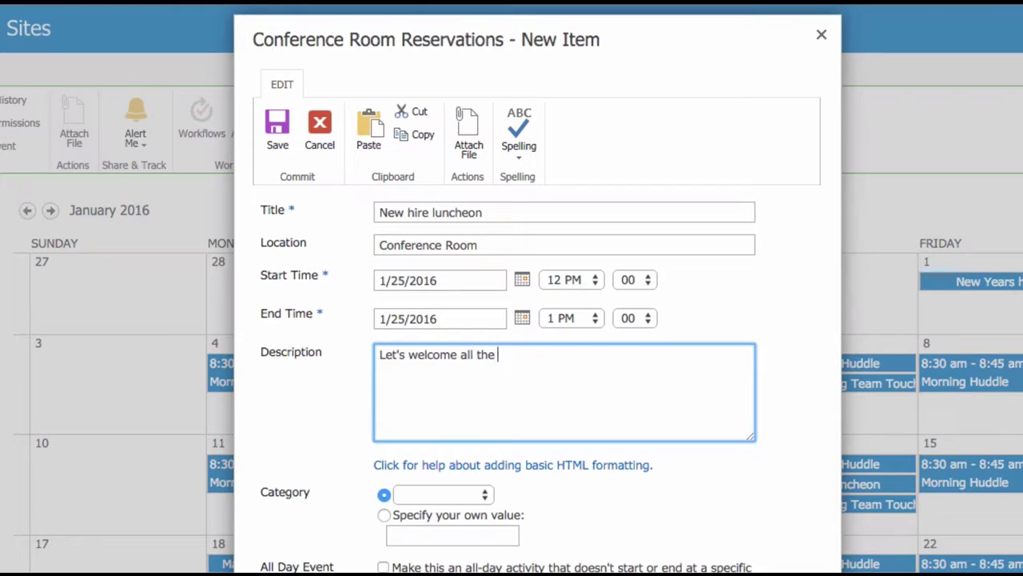
type("new folks to the office")
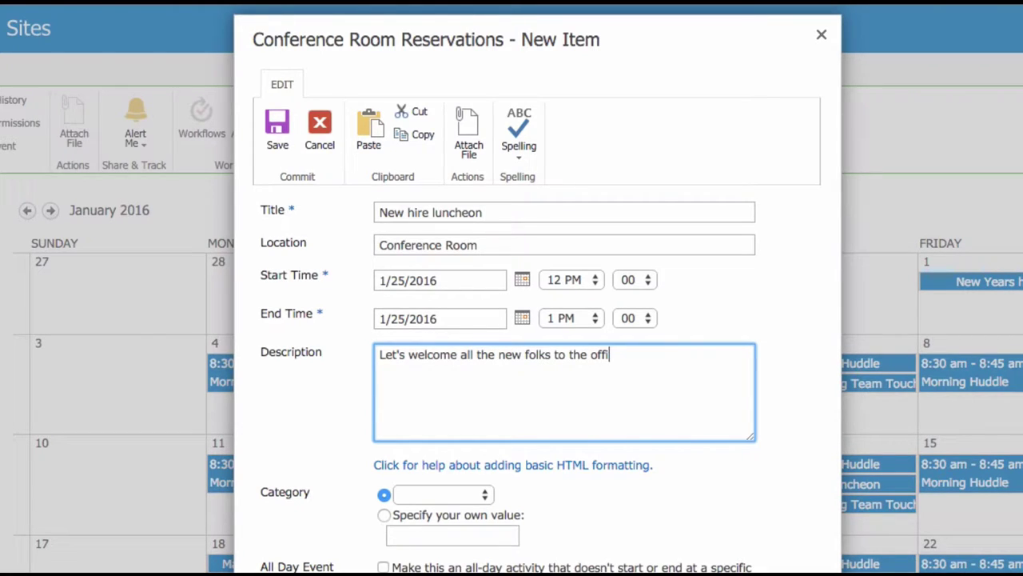
type("!")
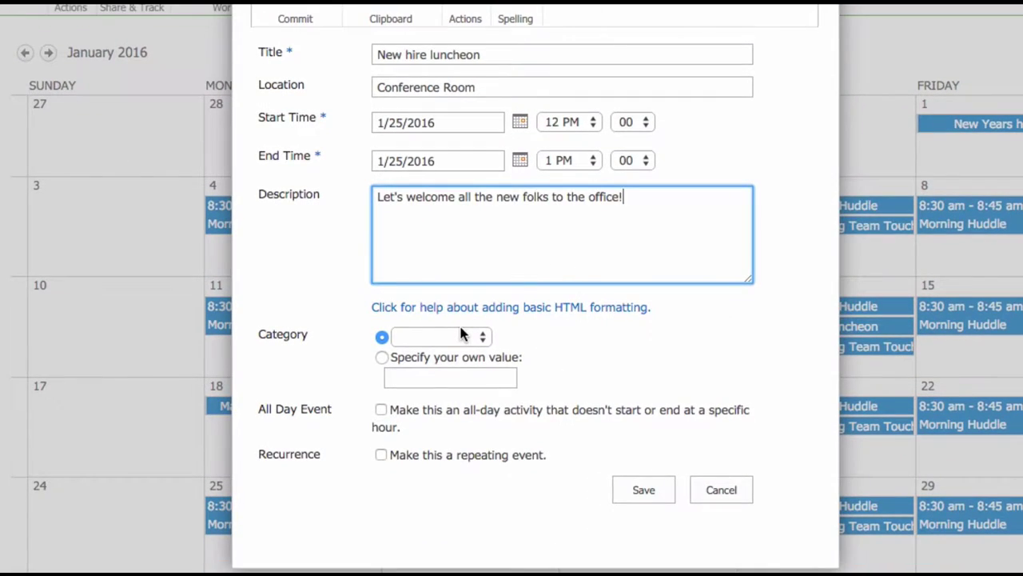
Step: Assign the Get-together category to the luncheon and save the event
left_click(462, 492)
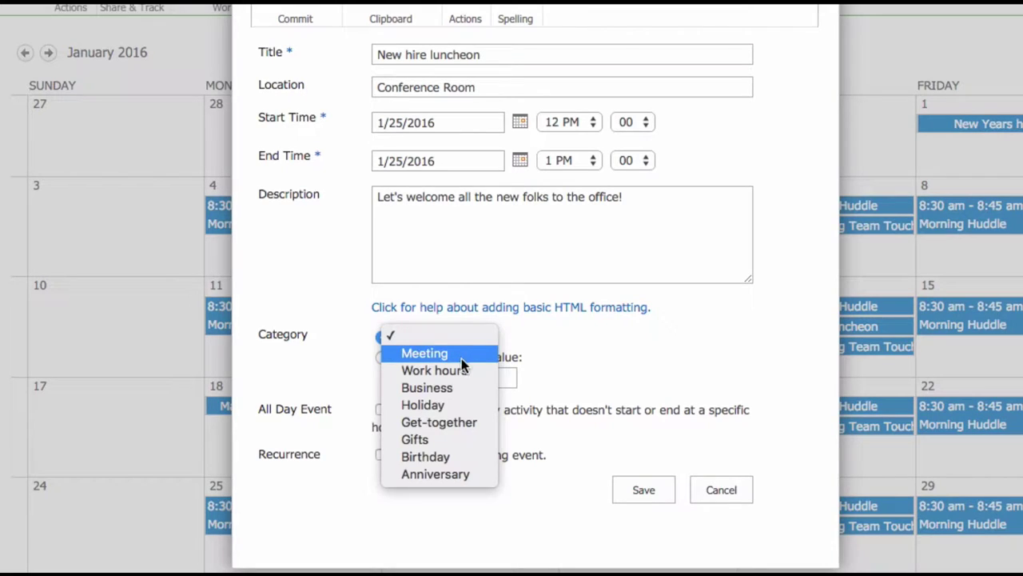
left_click(475, 418)
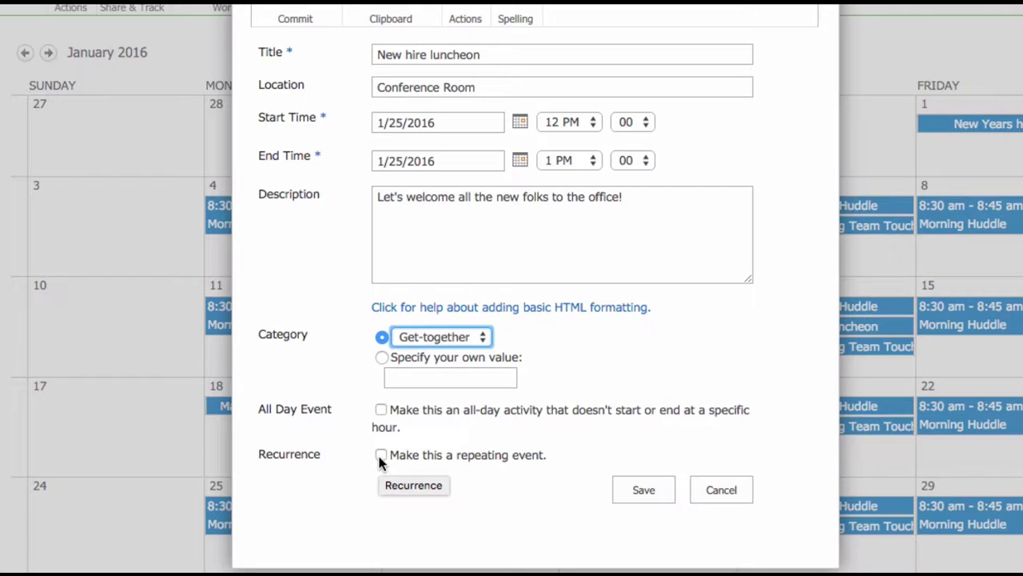
left_click(631, 489)
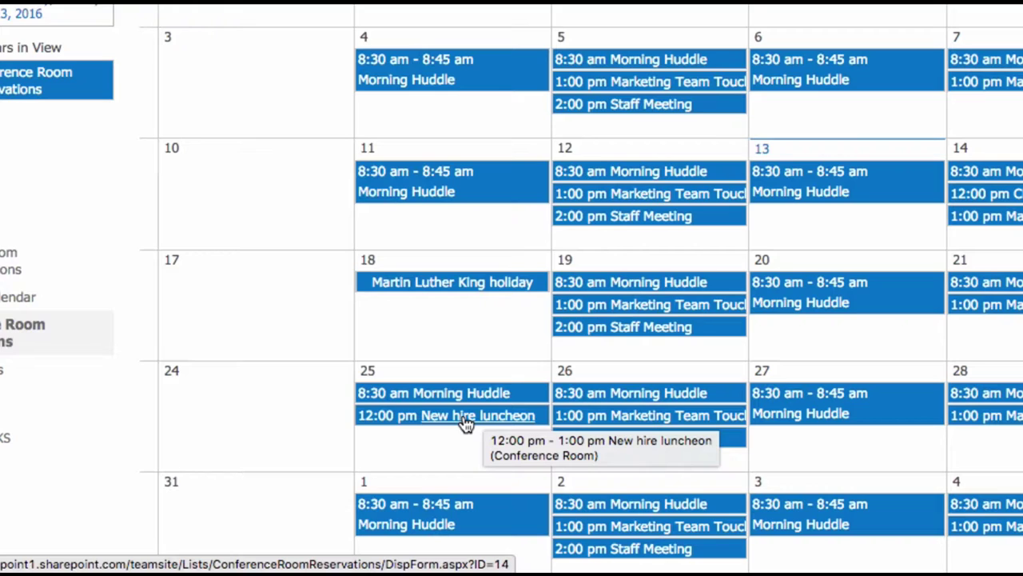
Step: Edit the New hire luncheon event on January 25 to start at 1 PM and save the change
left_click(464, 417)
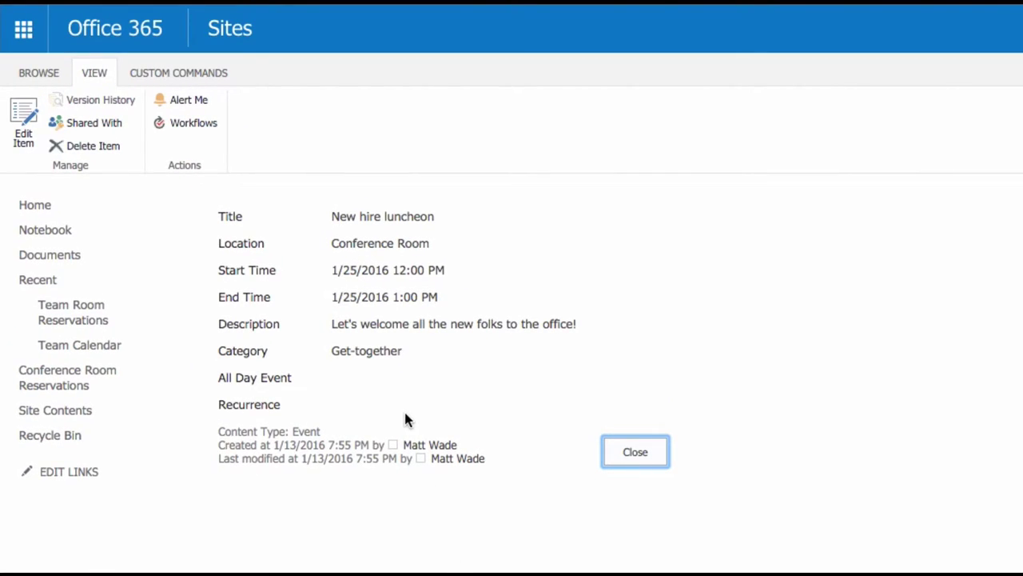
left_click(26, 117)
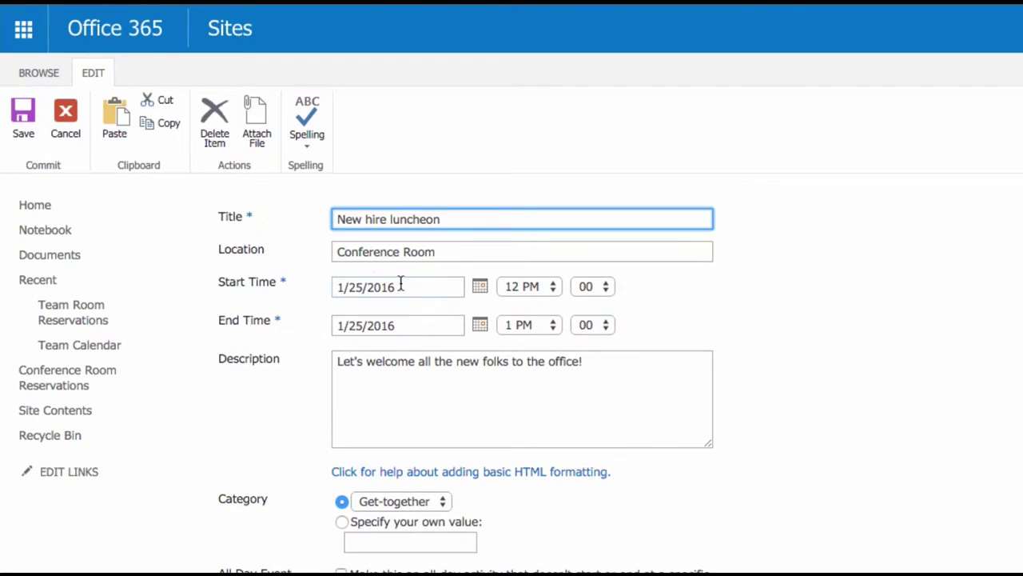
left_click(539, 287)
left_click(539, 299)
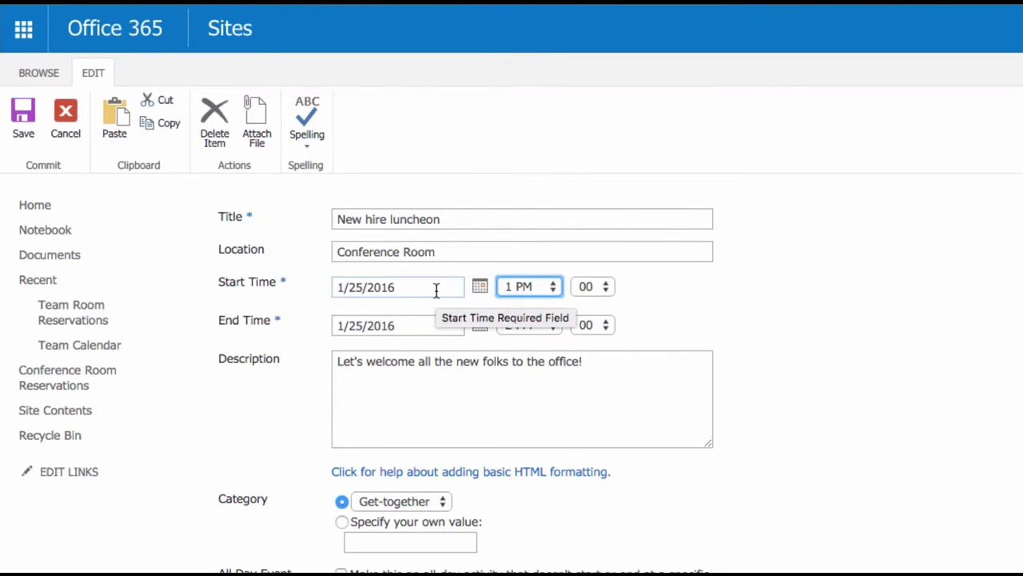
scroll(437, 291, "down", 4)
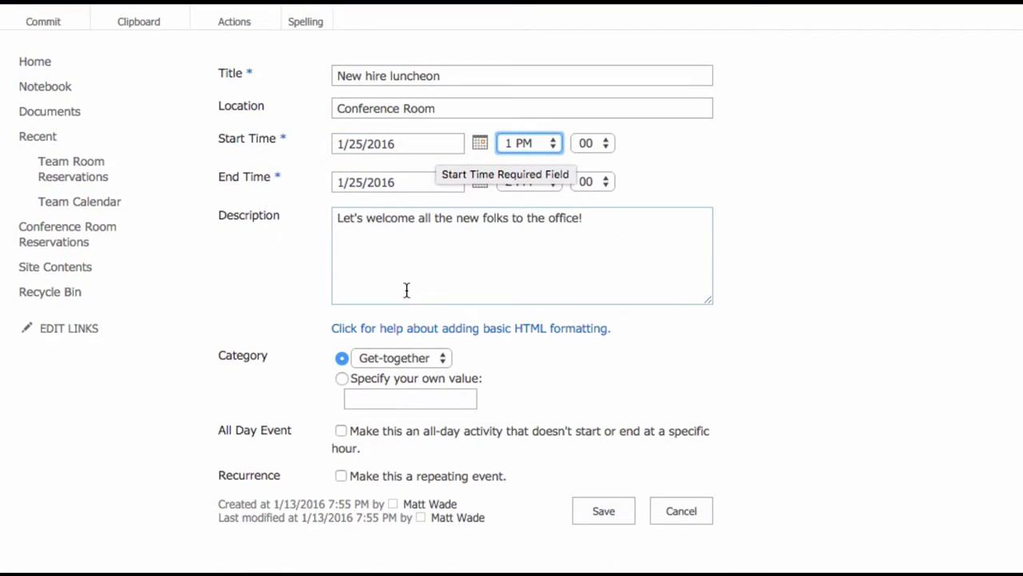
left_click(591, 511)
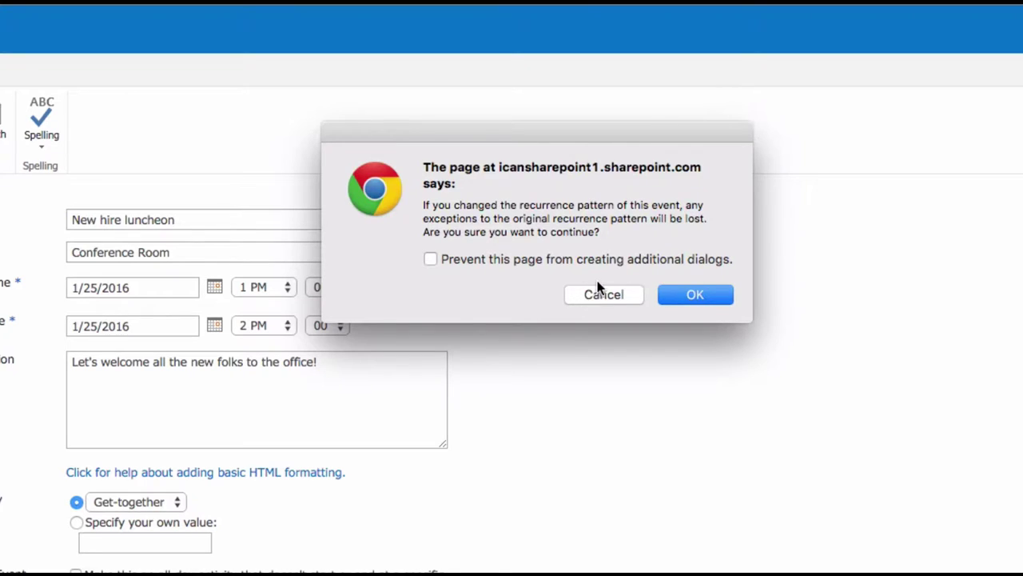
left_click(664, 293)
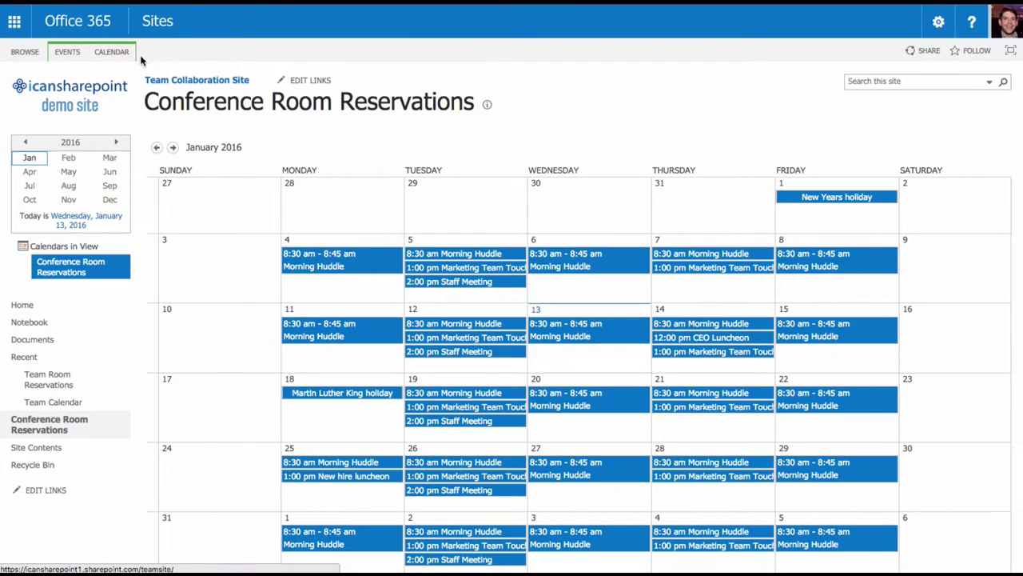
Step: Create another calendar event titled "Management Meeting" with the location "Conference Room"
left_click(60, 51)
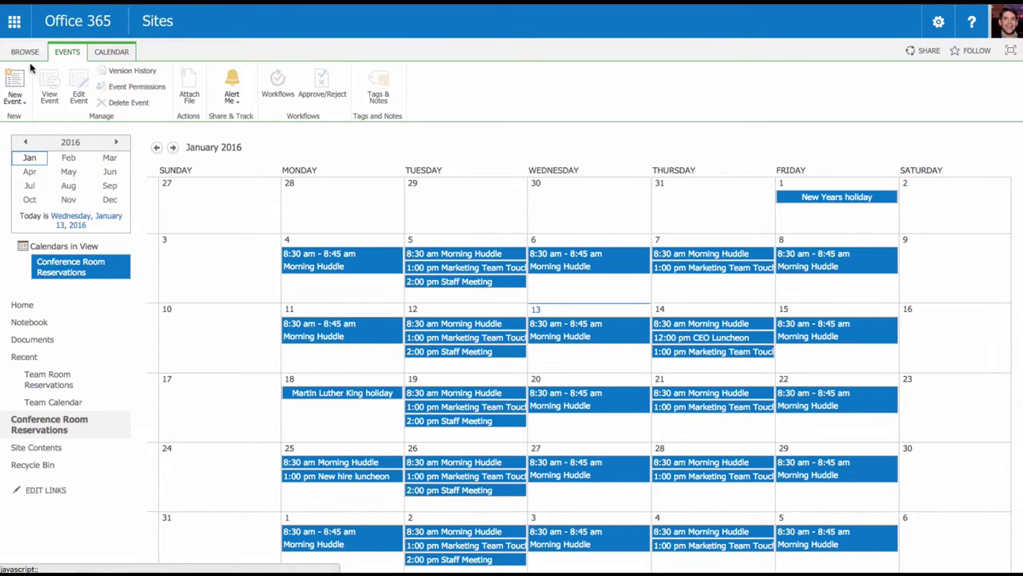
left_click(13, 80)
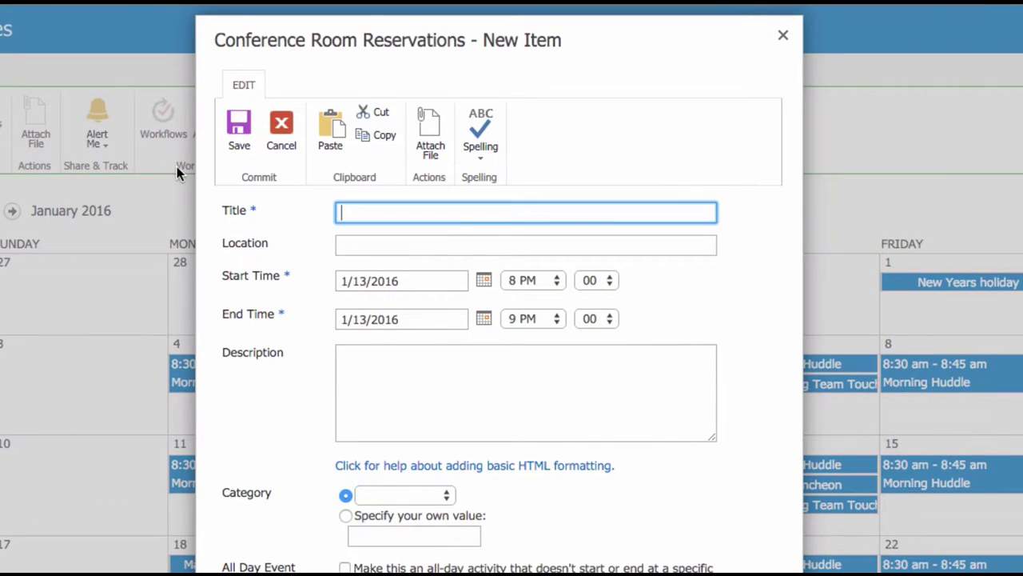
type("Manageme")
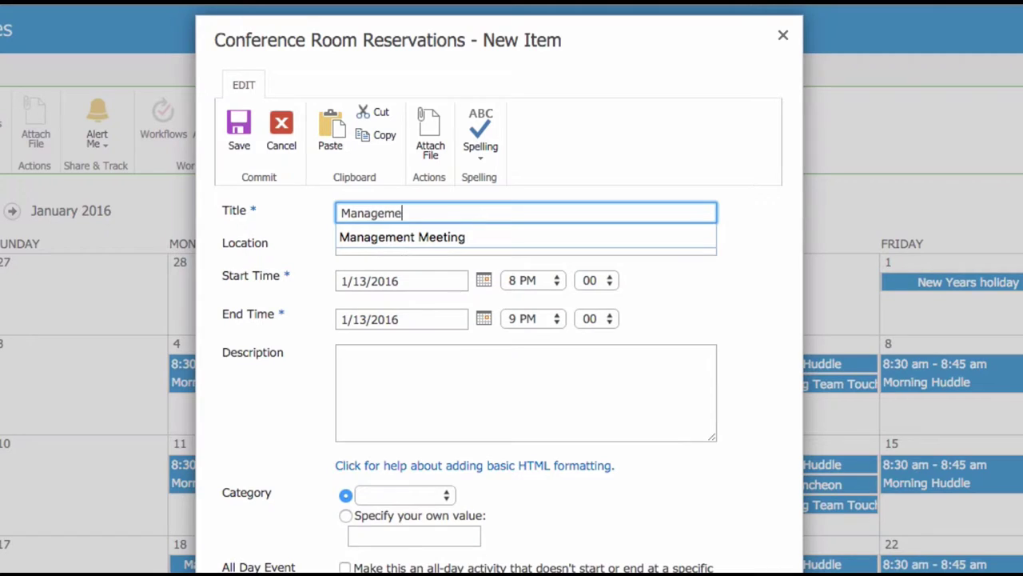
type("nt Meeting")
key("Tab")
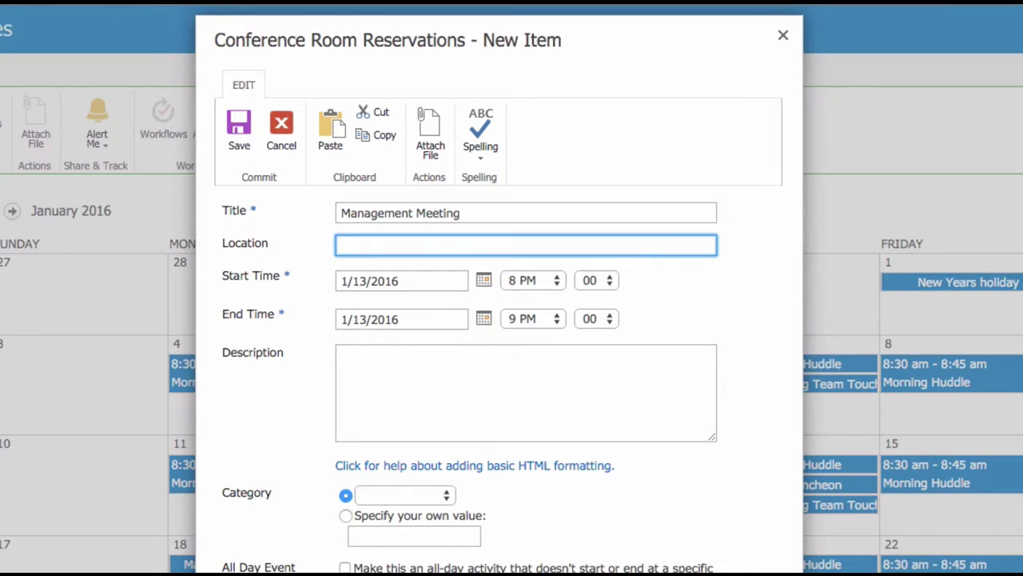
type("Conference Room")
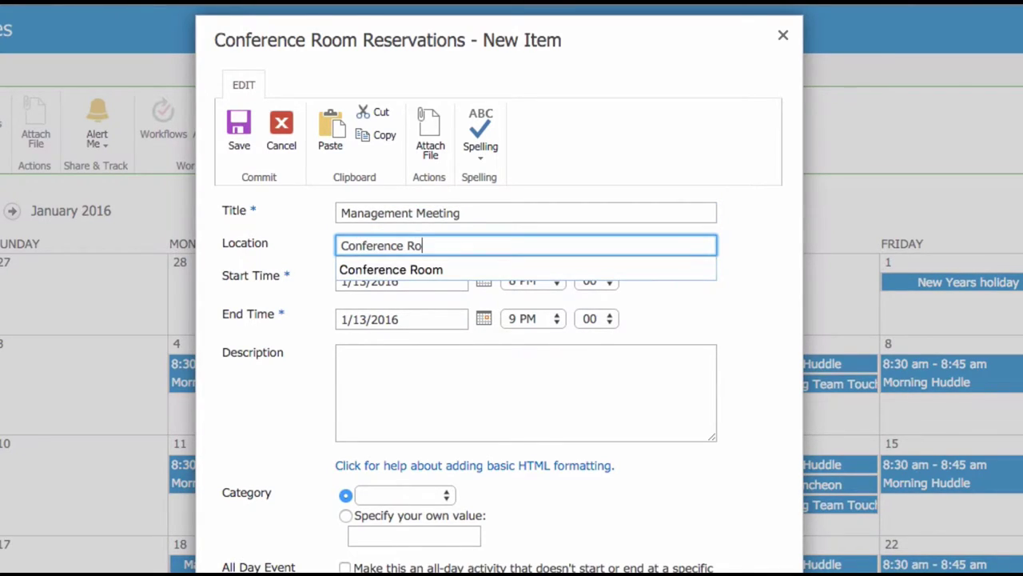
key("Tab")
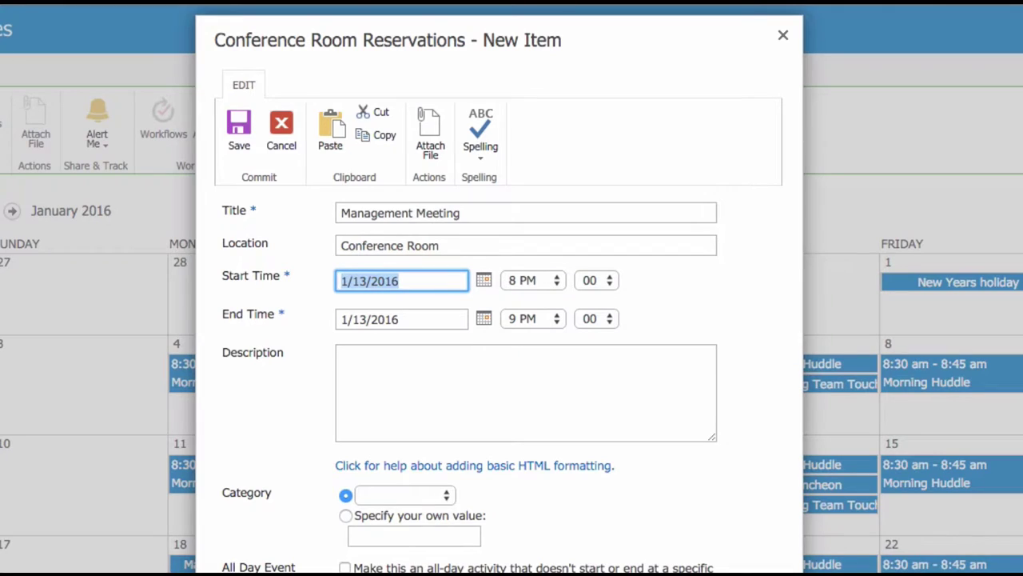
Step: Schedule the management meeting to start and end on 1/6/2016, with a start time of 4 PM
left_click(484, 284)
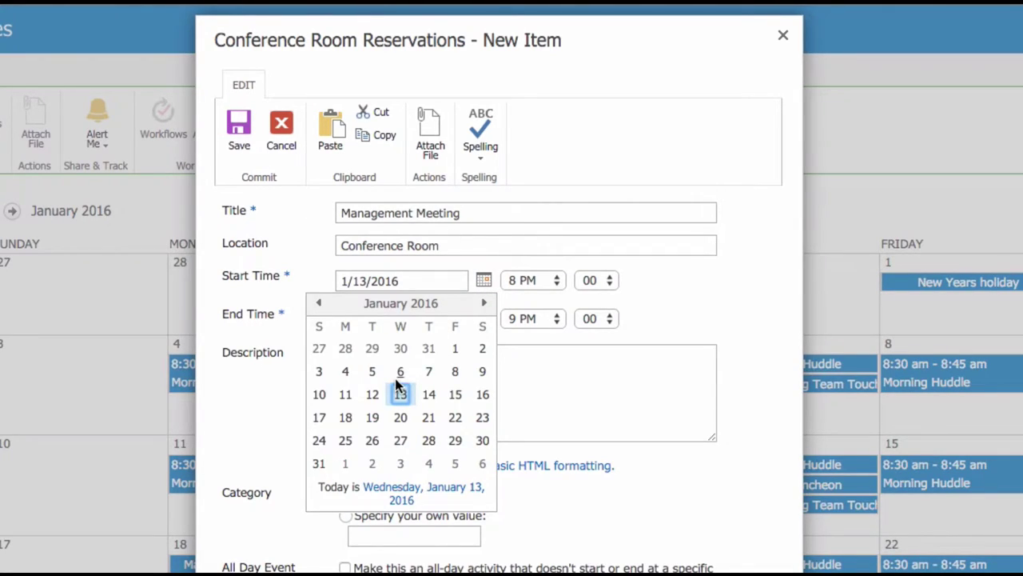
left_click(400, 374)
left_click(484, 319)
left_click(400, 410)
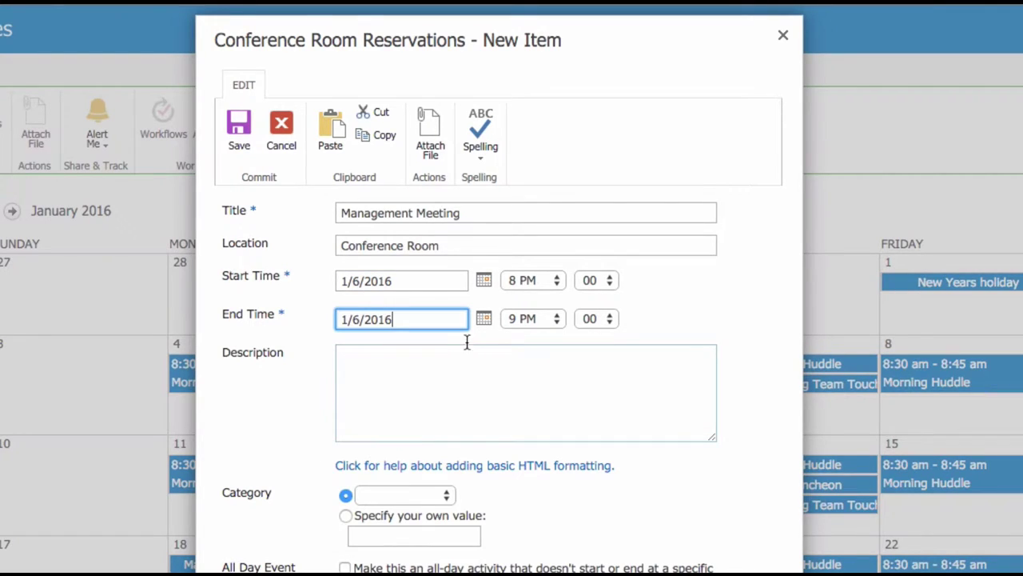
left_click(537, 282)
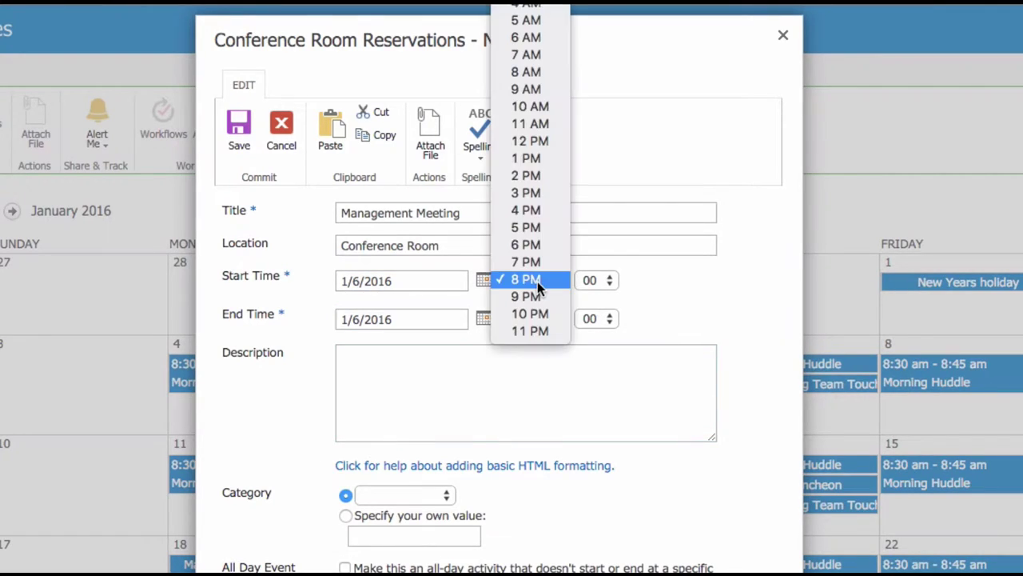
left_click(530, 211)
Step: Enter the meeting description "For managers to meet and discuss training, ongoing work, etc."
left_click(521, 378)
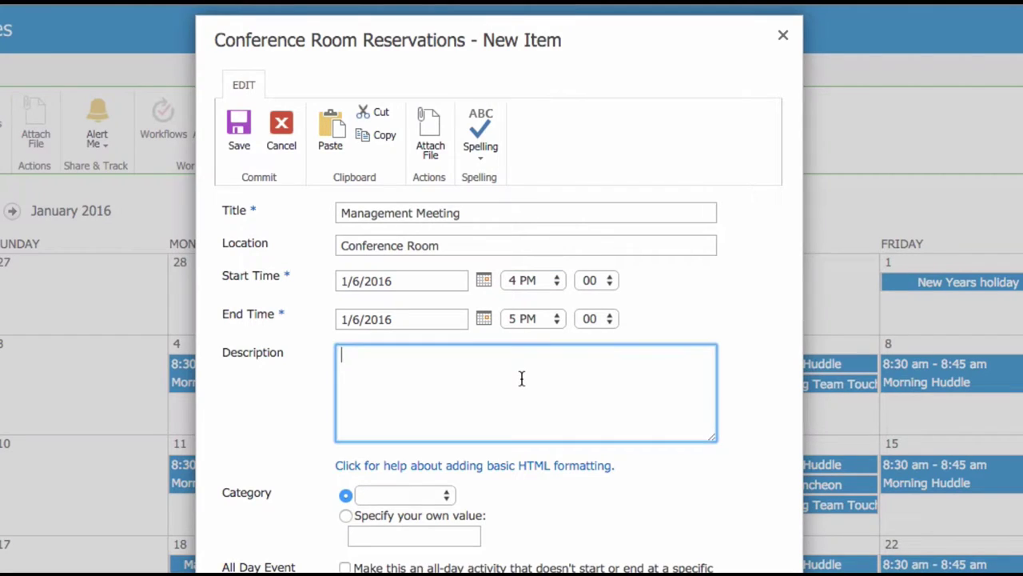
type("For managers to mee")
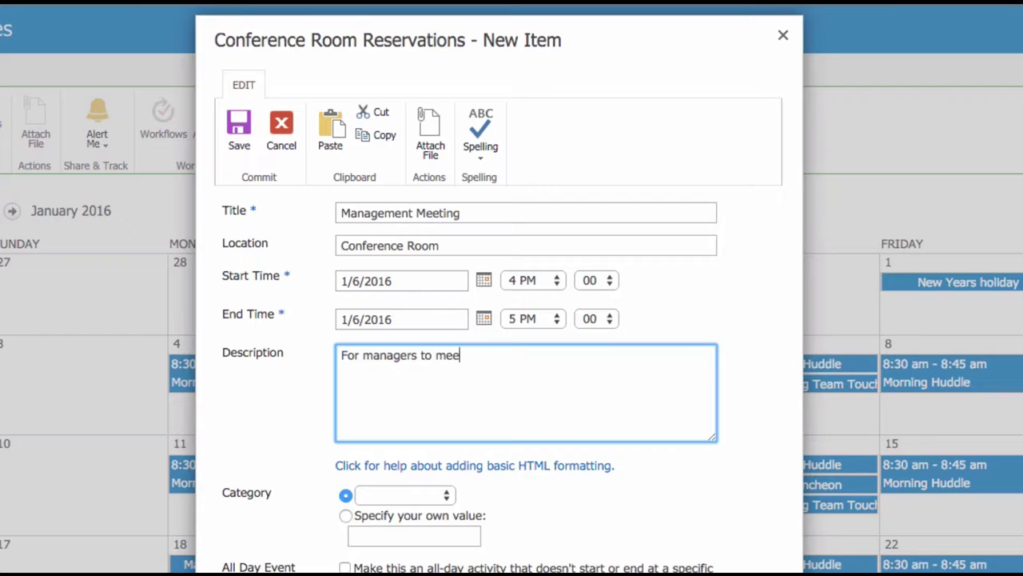
type("t and discuss trai")
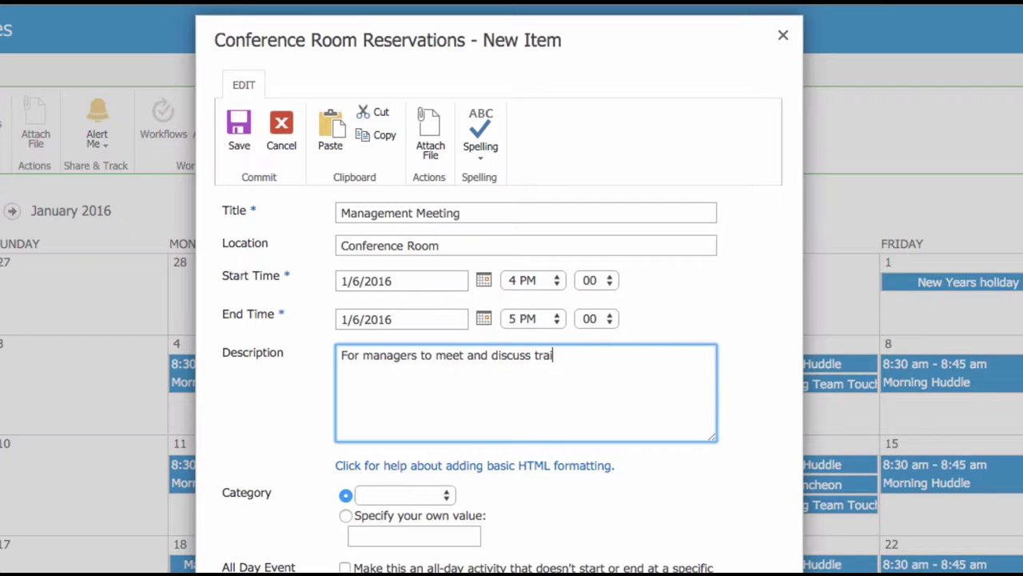
type("ning, ongoing work")
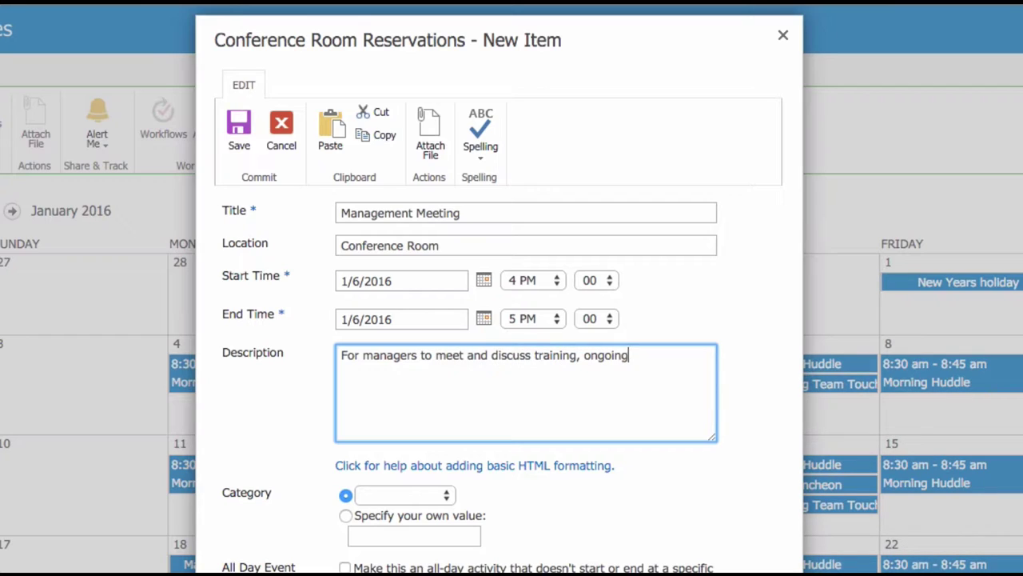
type(", etc.")
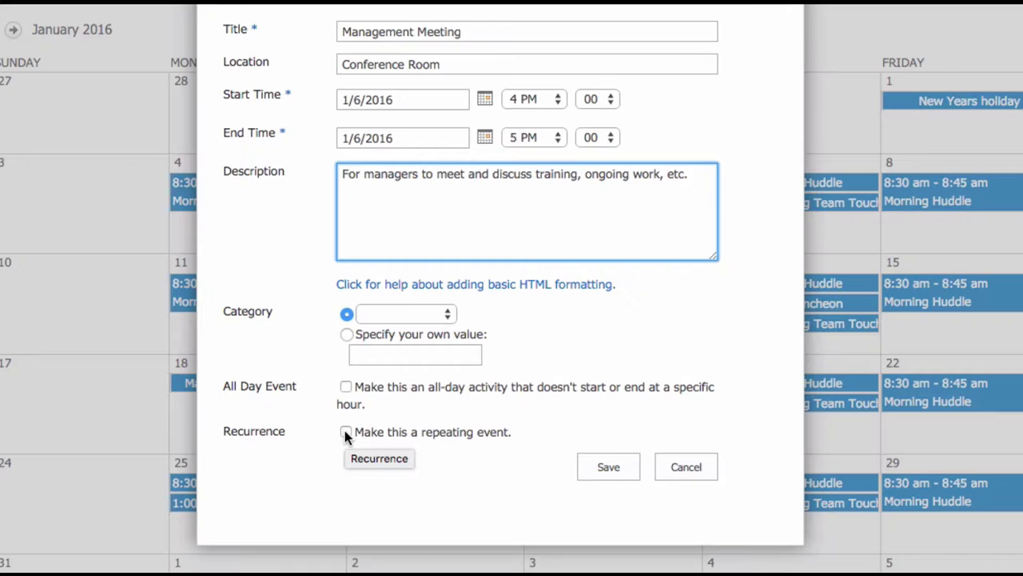
Step: Make the management meeting a repeating event, recurring monthly on the first Wednesday of every 1 month
left_click(345, 432)
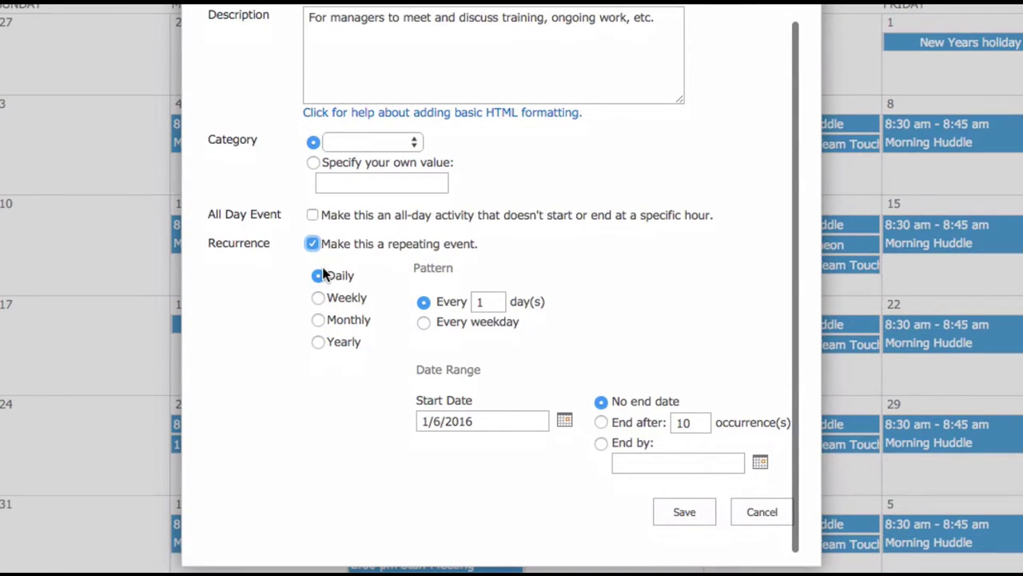
left_click(319, 298)
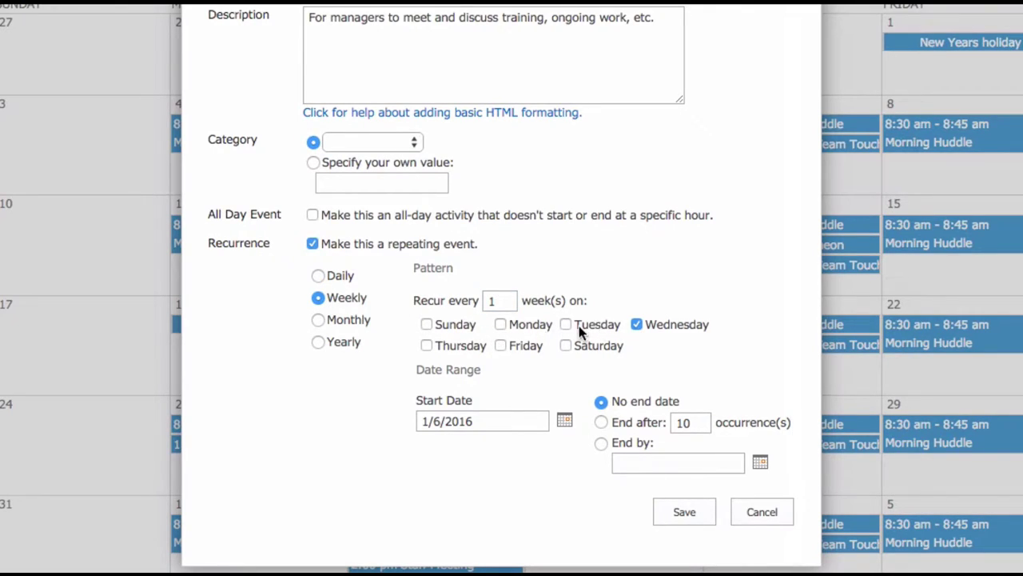
left_click(319, 320)
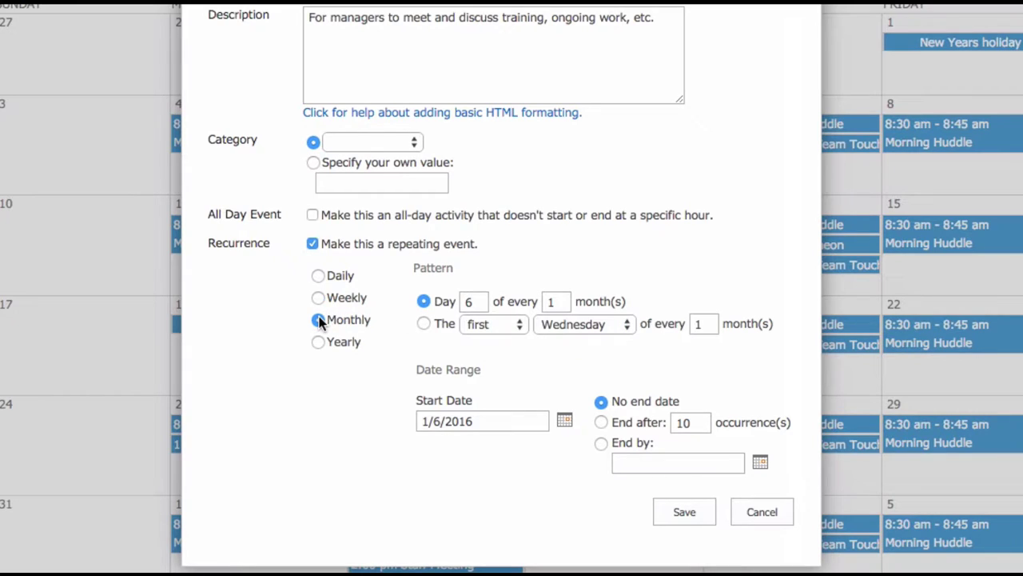
left_click(476, 303)
left_click_drag(477, 305, 466, 302)
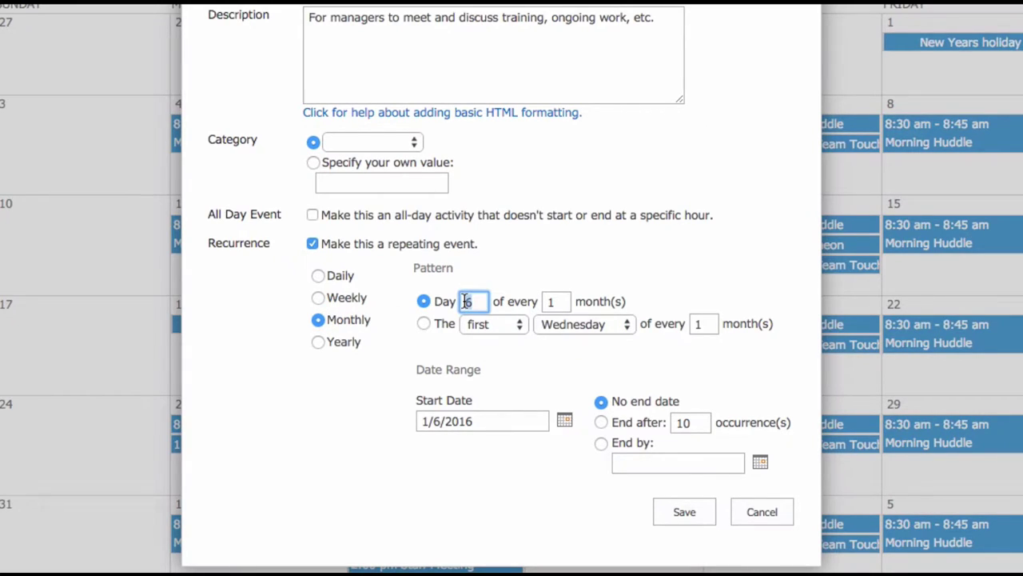
left_click(444, 324)
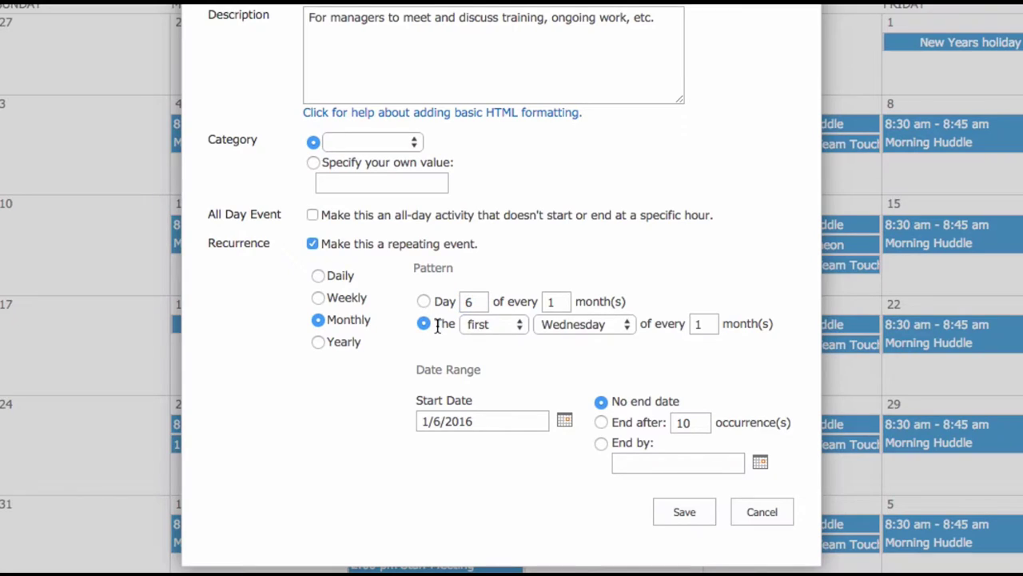
left_click(486, 327)
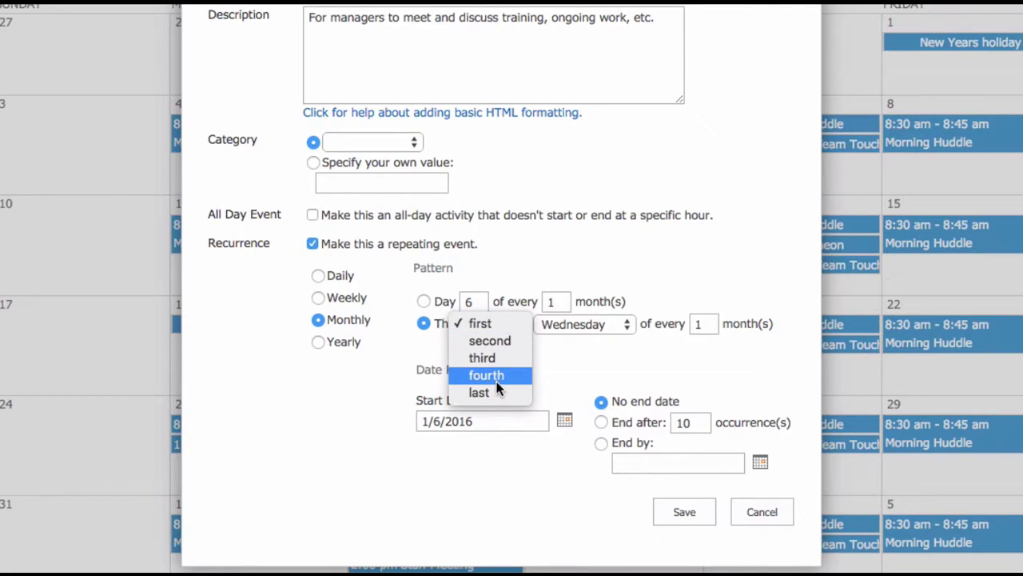
left_click(520, 323)
left_click(559, 324)
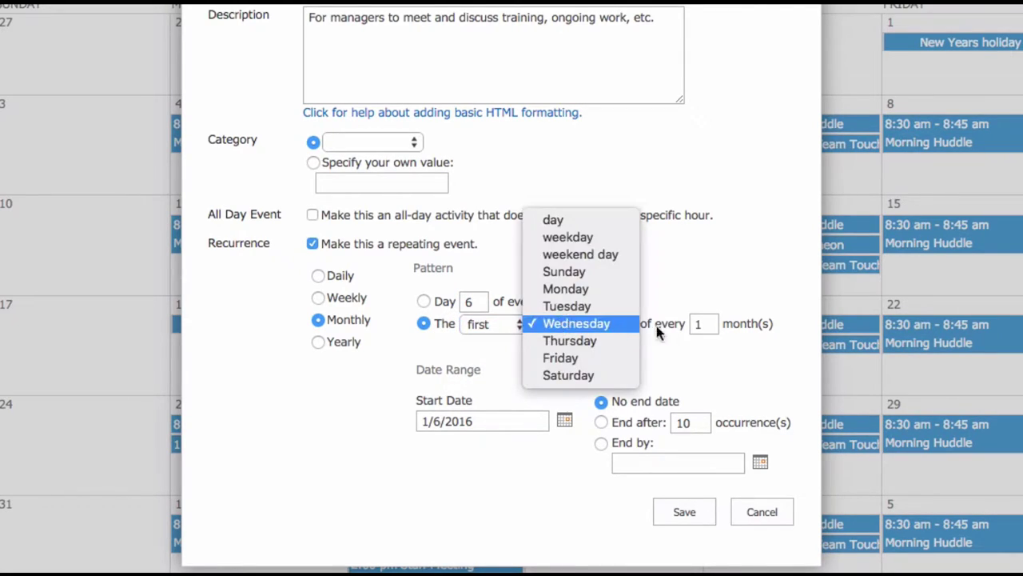
left_click(721, 325)
left_click(707, 324)
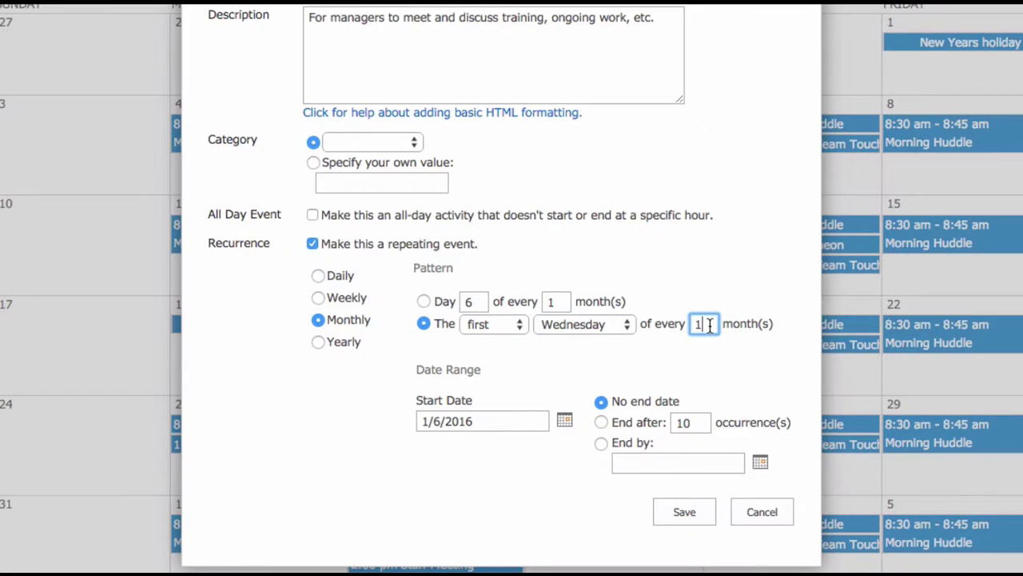
Step: Try a yearly recurrence pattern on the first Monday of September
left_click(317, 342)
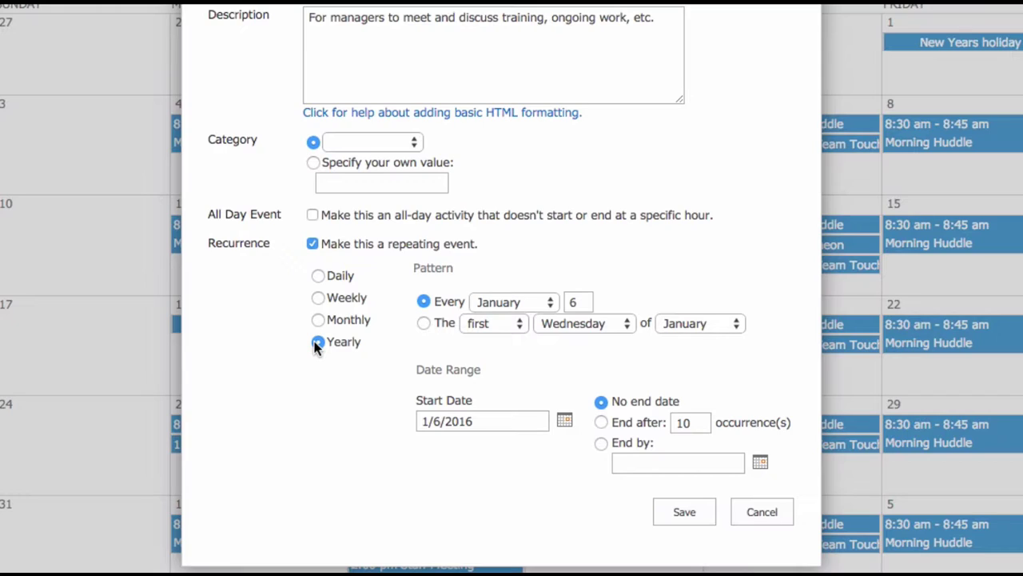
left_click(424, 323)
left_click(489, 323)
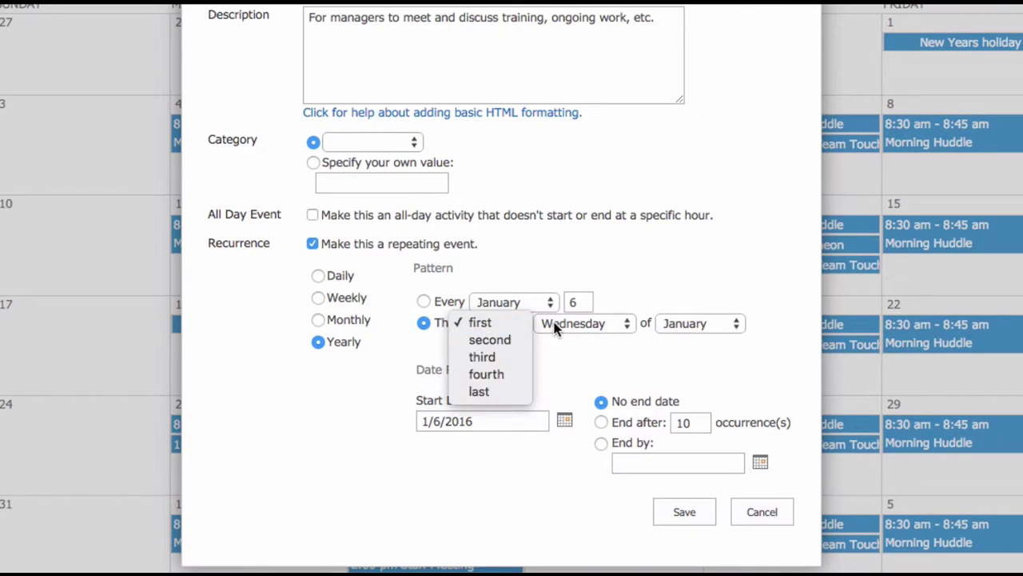
left_click(479, 323)
left_click(584, 323)
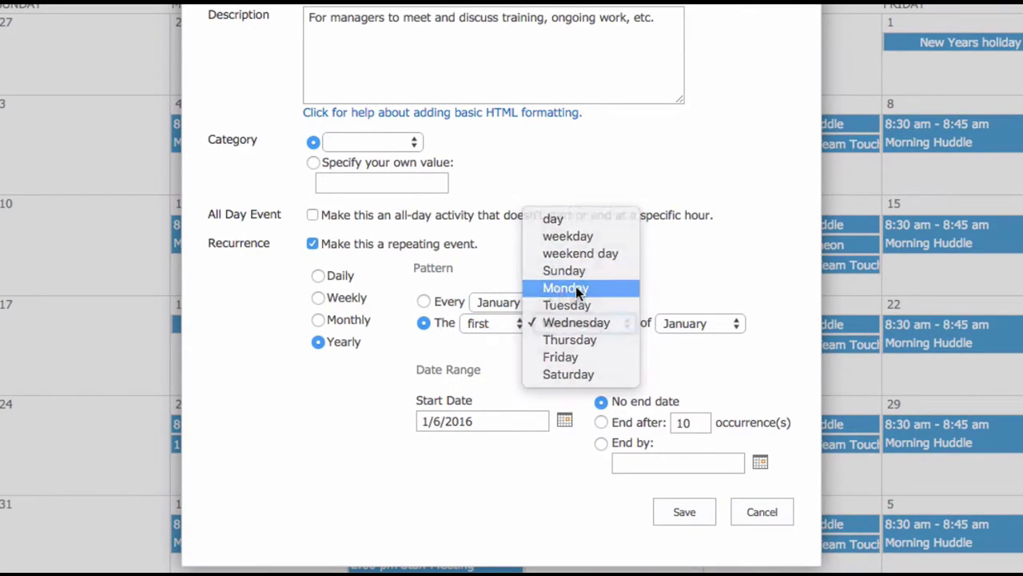
left_click(564, 288)
left_click(692, 323)
left_click(700, 463)
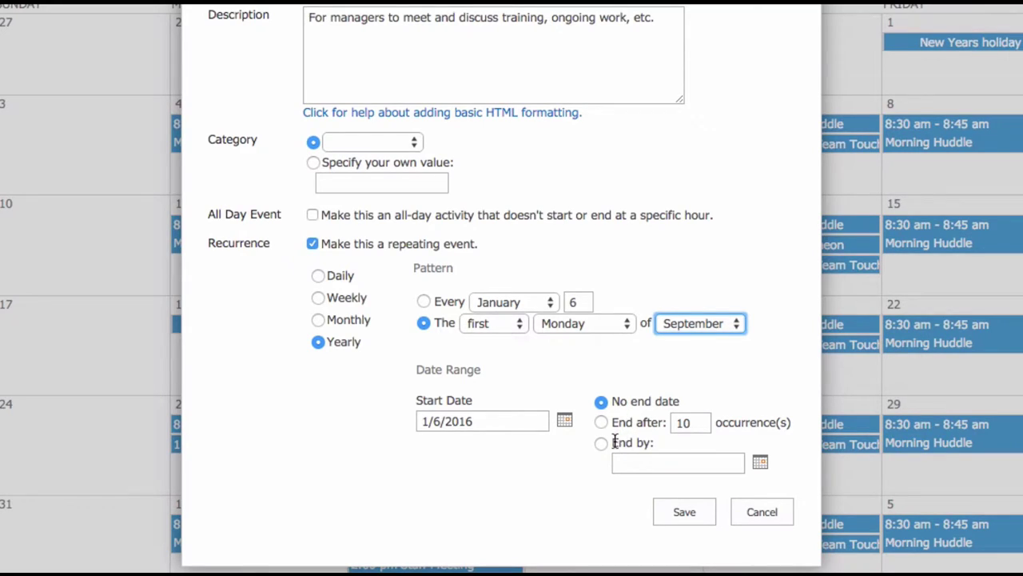
Step: Return the recurrence to the monthly pattern and save the management meeting
left_click(318, 320)
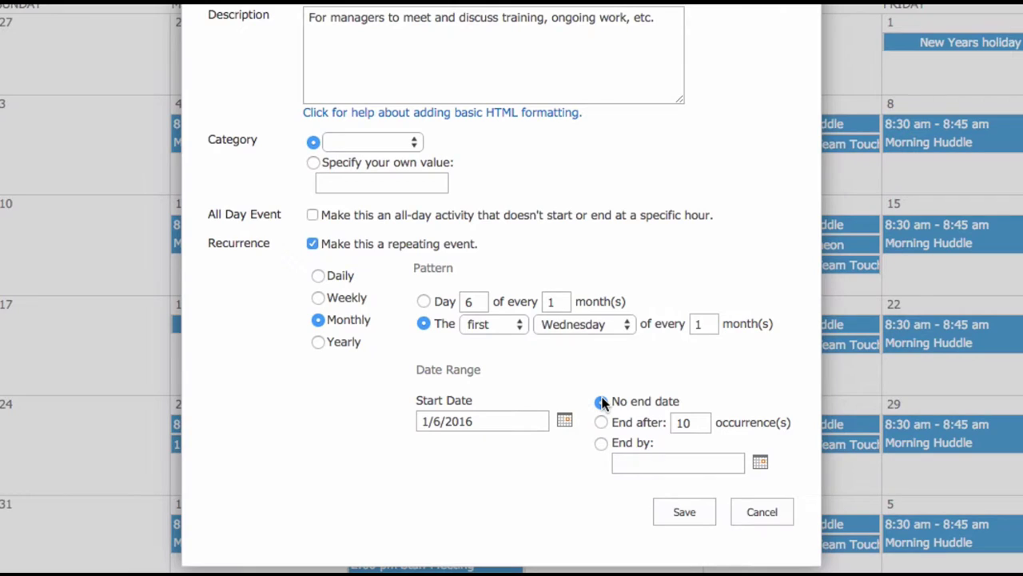
left_click(672, 517)
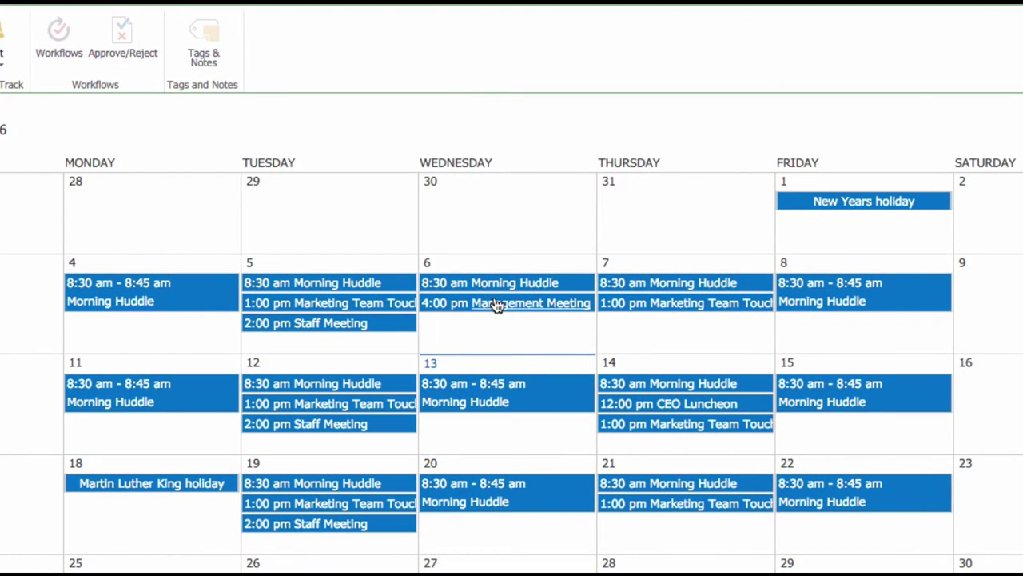
Step: Edit only the February 3 occurrence of the Management Meeting to start at 5 PM, and save the change
mouse_move(497, 306)
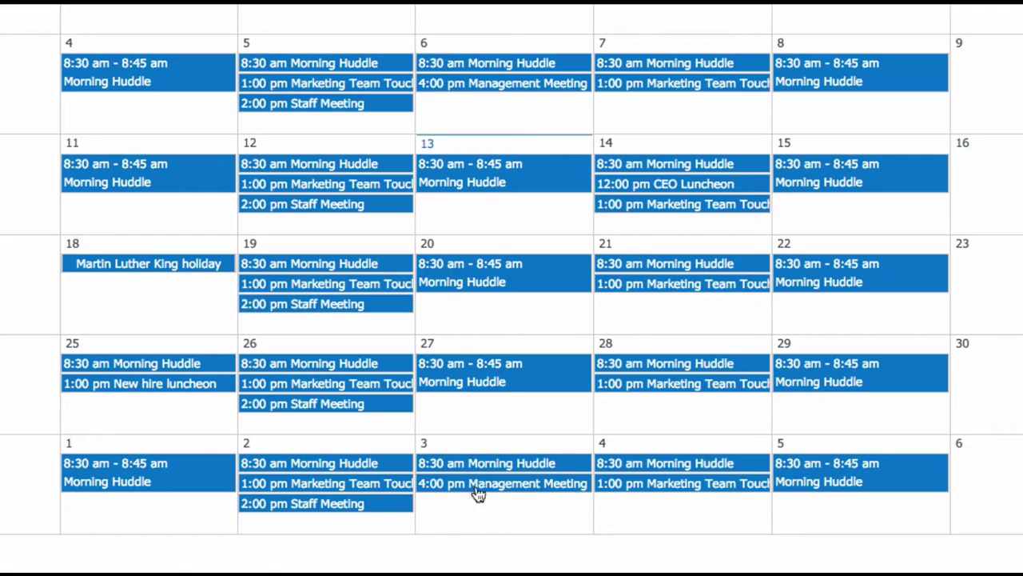
mouse_move(527, 486)
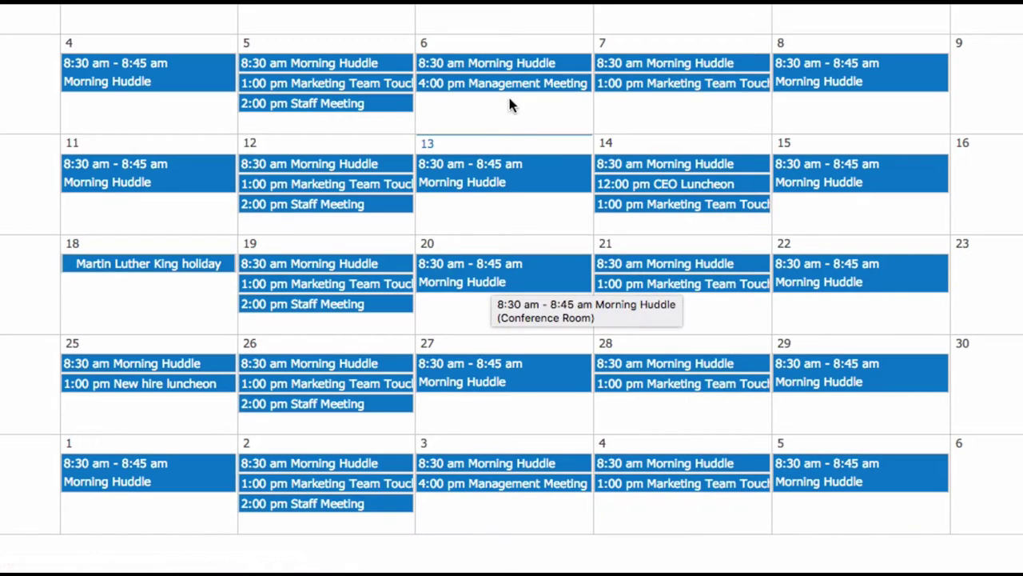
mouse_move(505, 87)
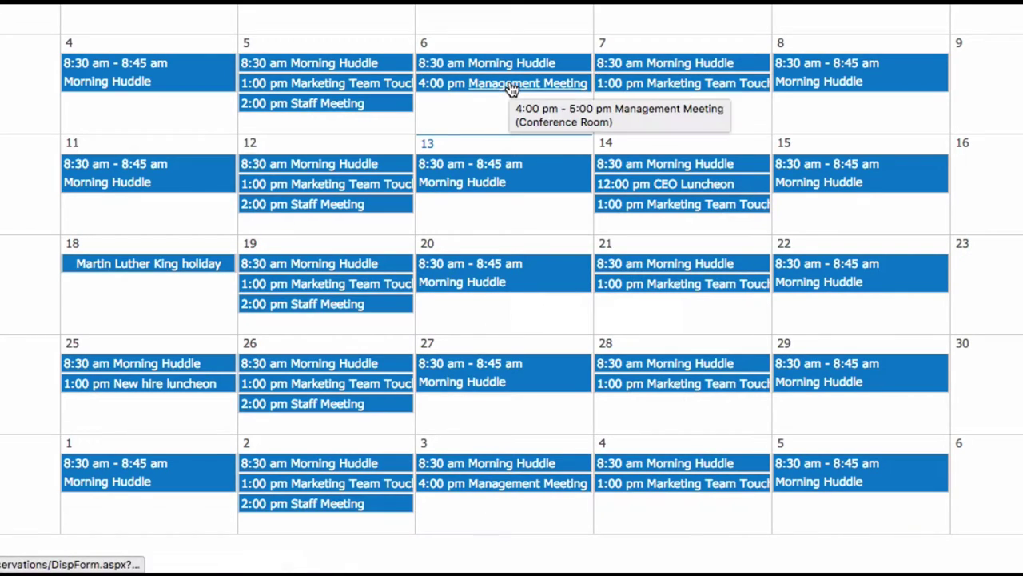
left_click(515, 486)
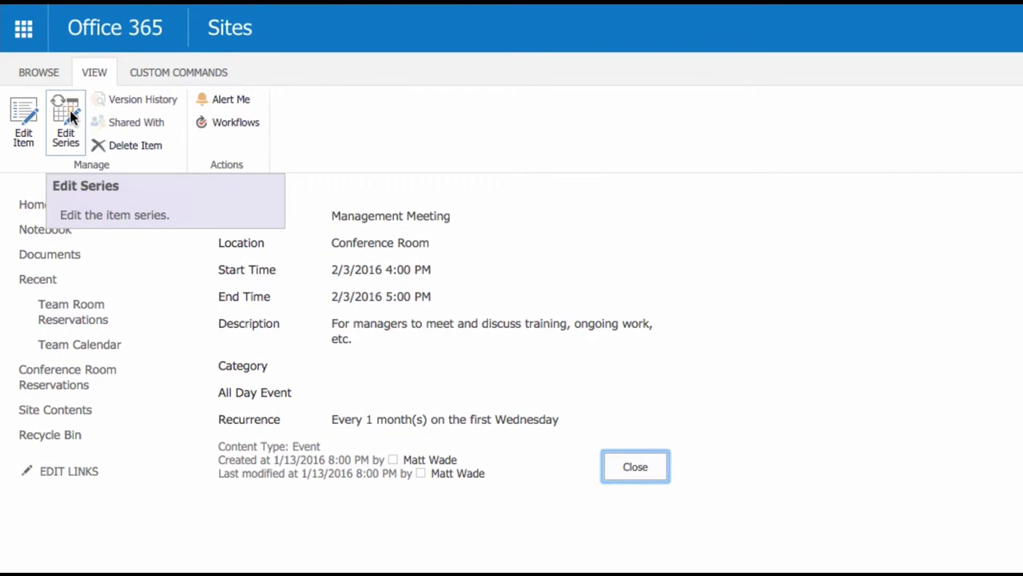
left_click(25, 112)
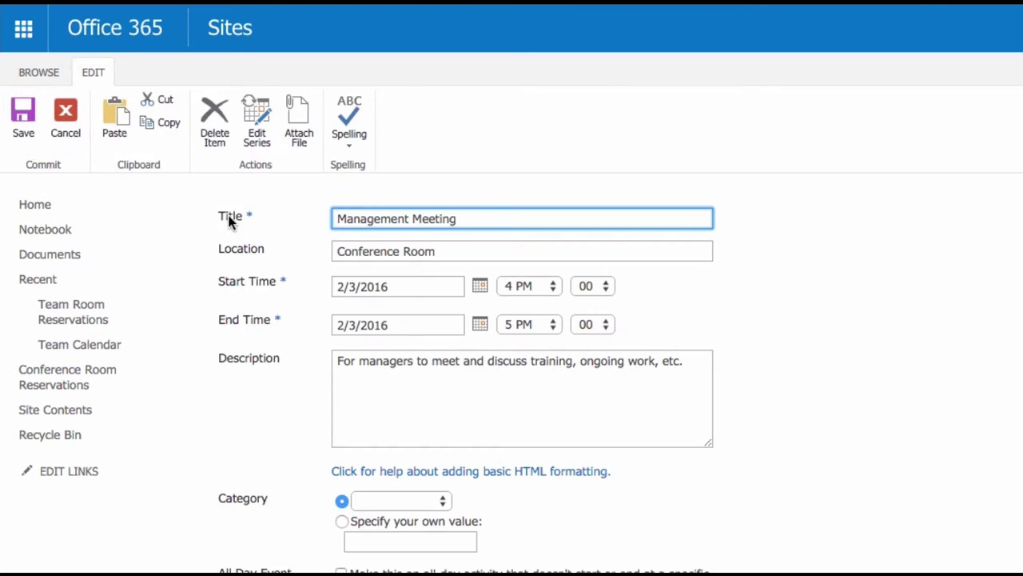
left_click(540, 291)
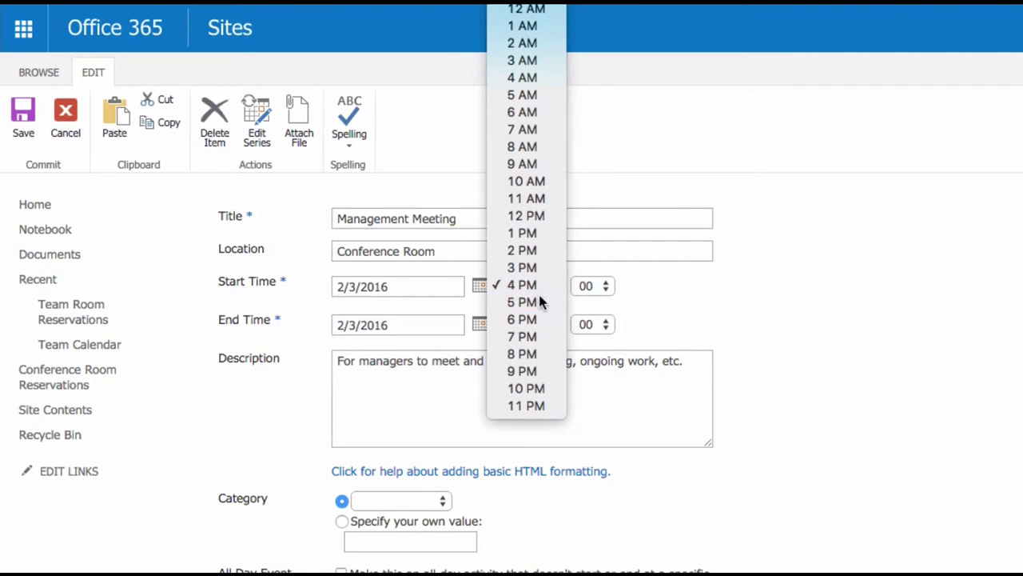
left_click(542, 299)
left_click(526, 377)
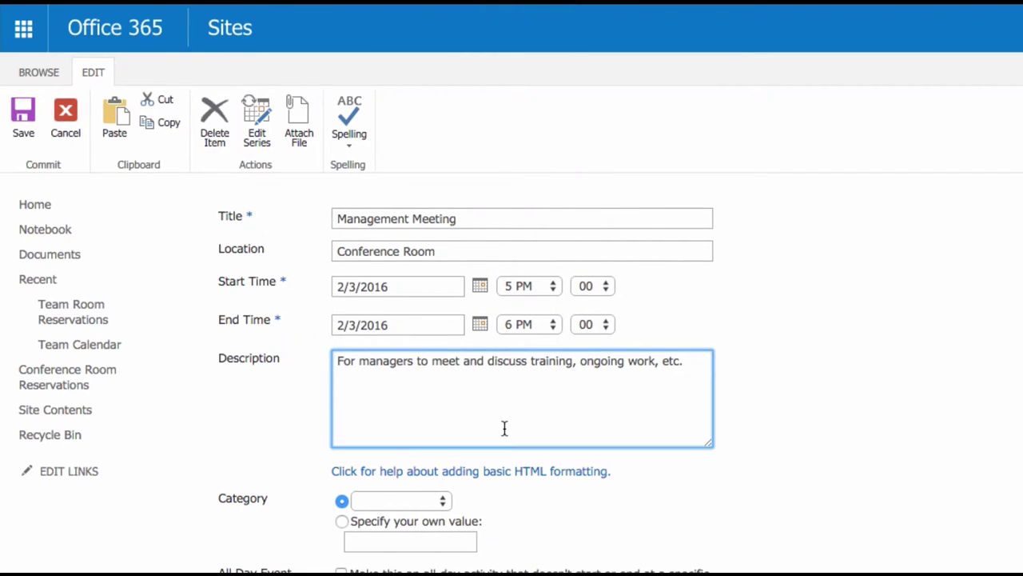
scroll(504, 427, "down", 3)
left_click_drag(331, 485, 581, 486)
left_click(581, 486)
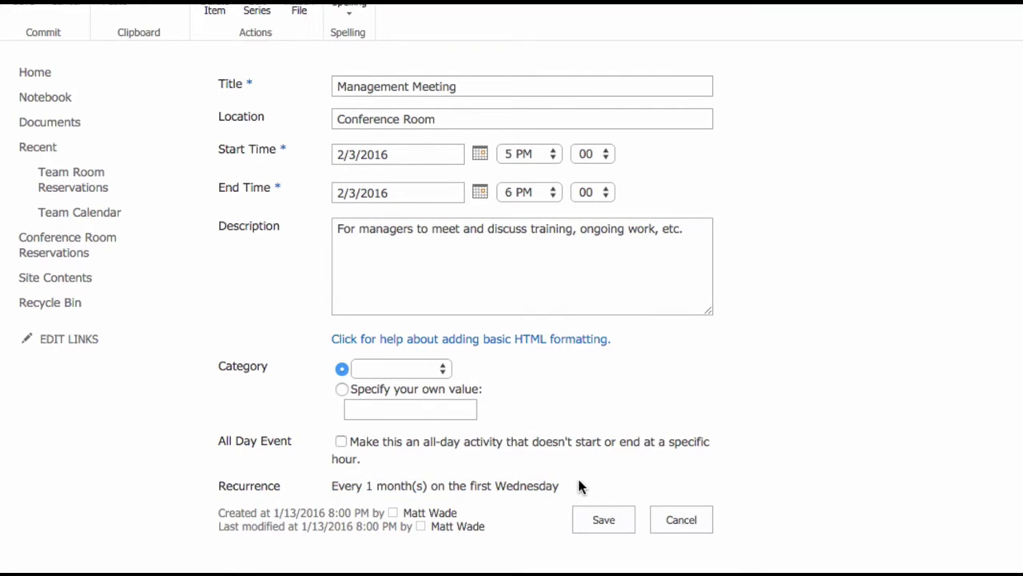
left_click(603, 519)
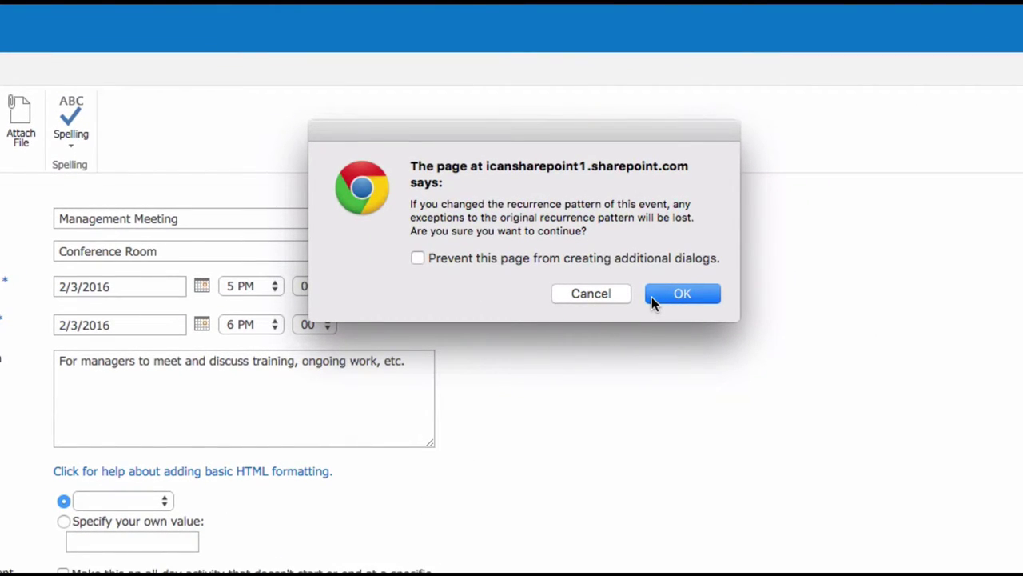
left_click(652, 296)
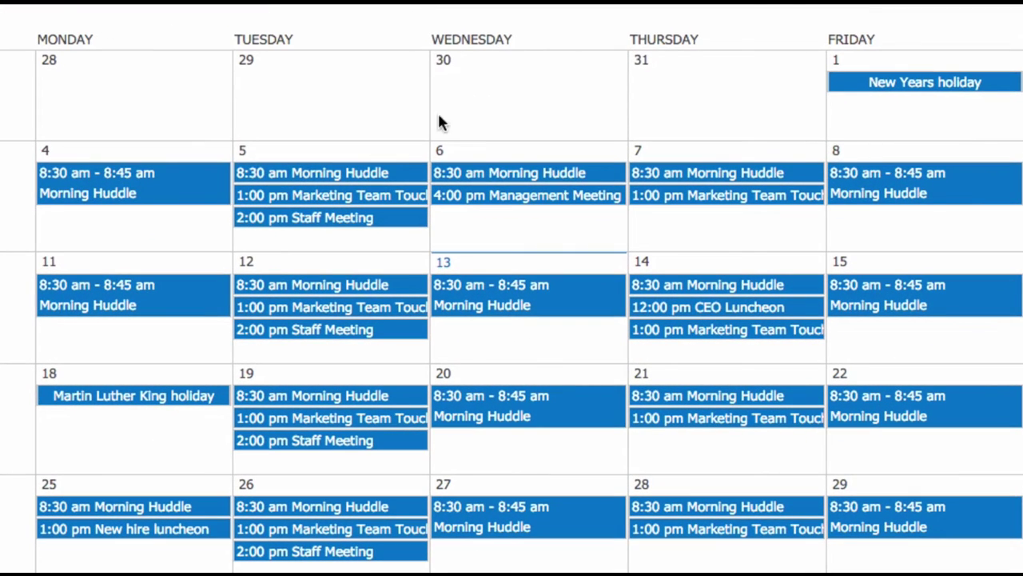
Step: Compare the Management Meeting times on January 6, February 3 and March 2, and return to the January 2016 view
mouse_move(513, 205)
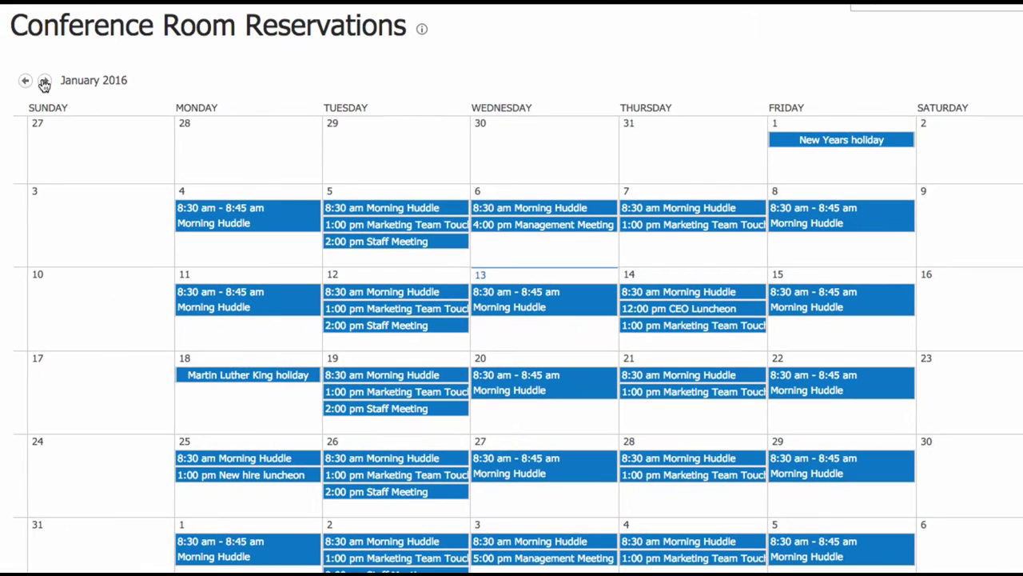
left_click(44, 81)
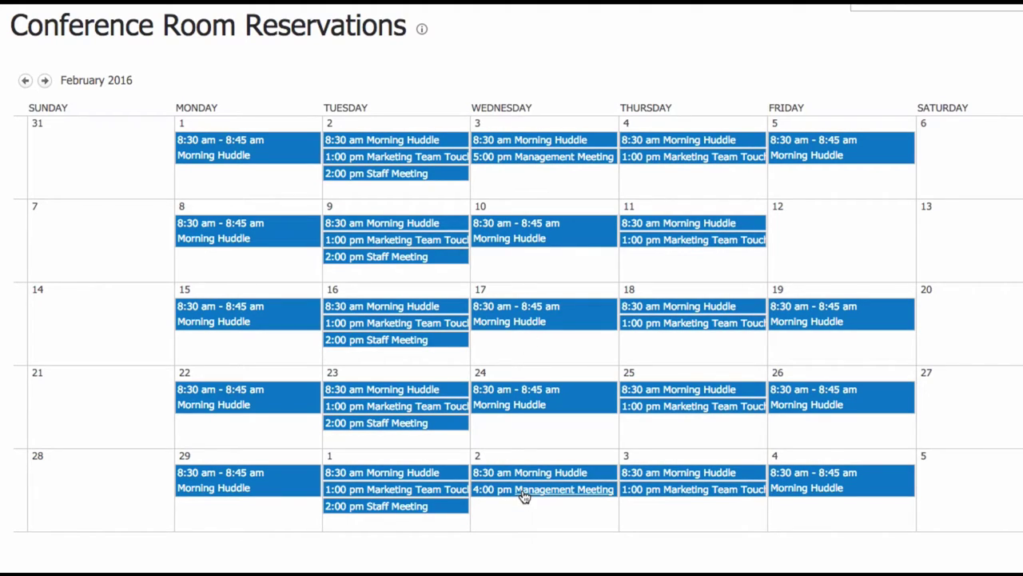
mouse_move(523, 496)
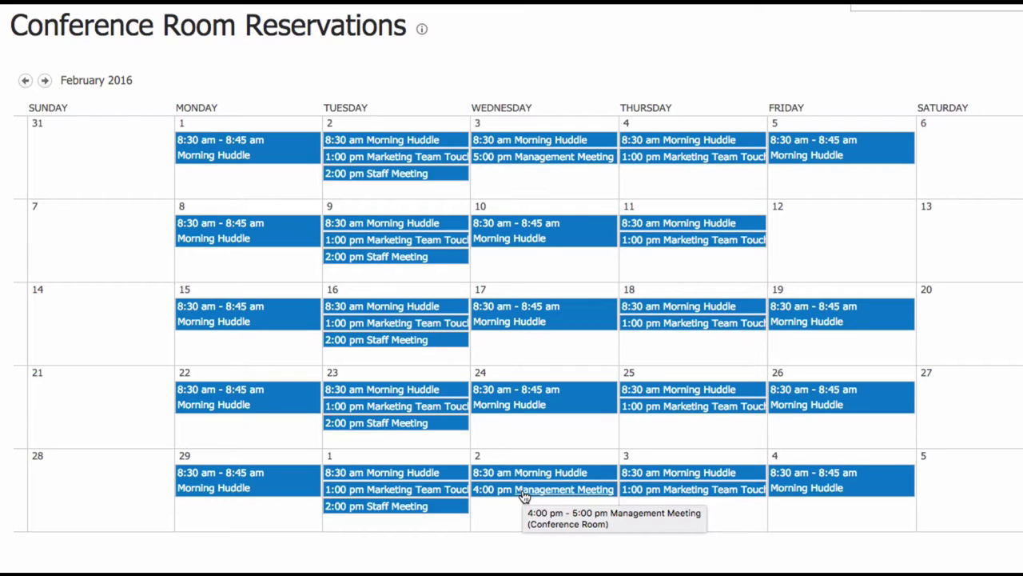
left_click(23, 82)
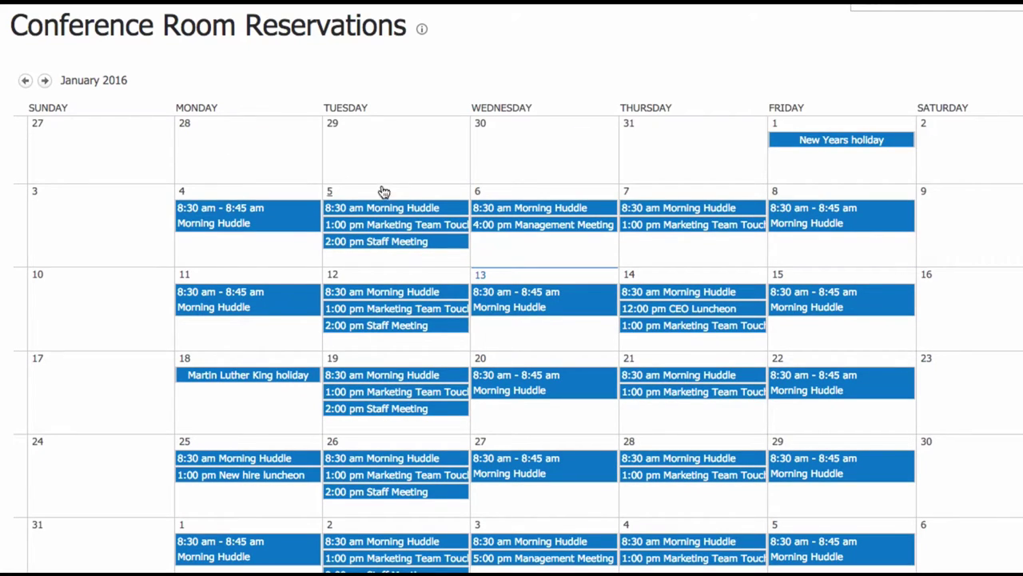
Step: Delete the New hire luncheon event on January 25, sending it to the site Recycle Bin
left_click(259, 480)
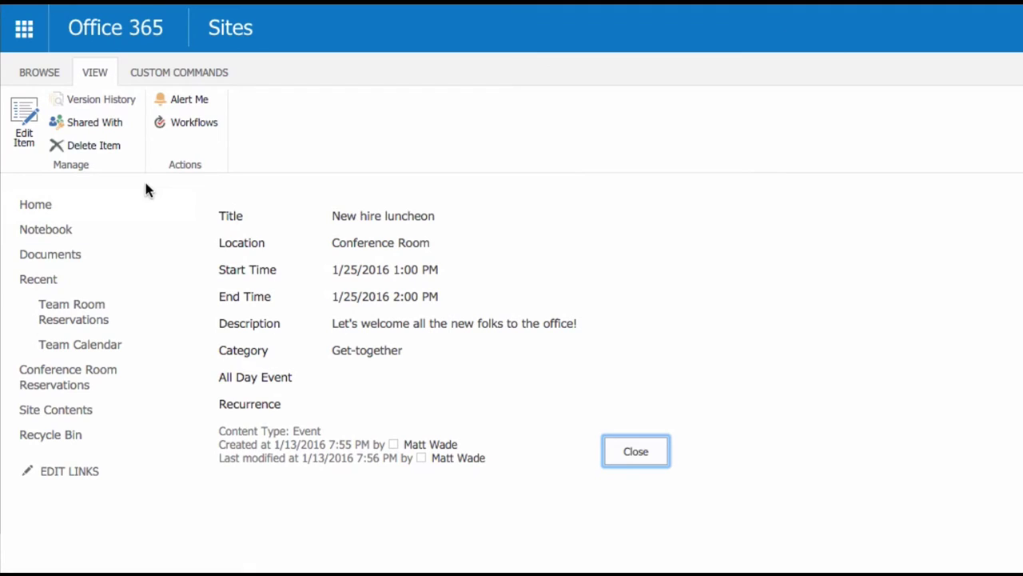
left_click(70, 144)
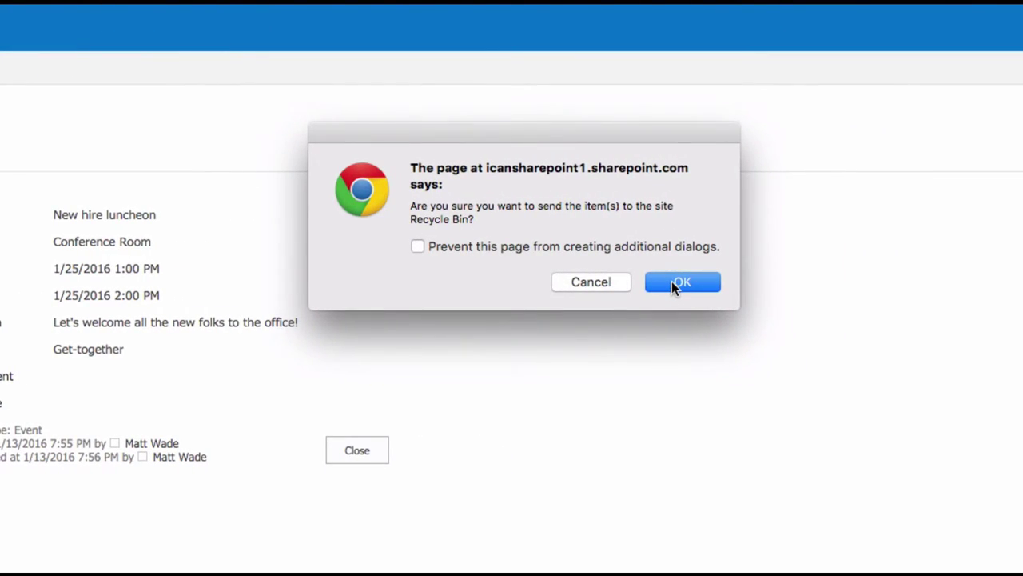
left_click(673, 284)
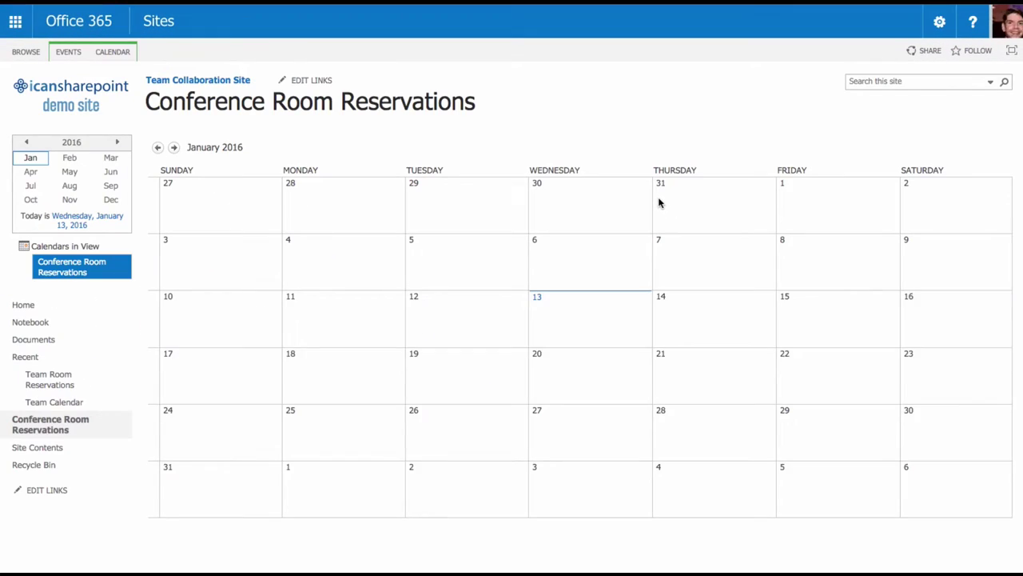